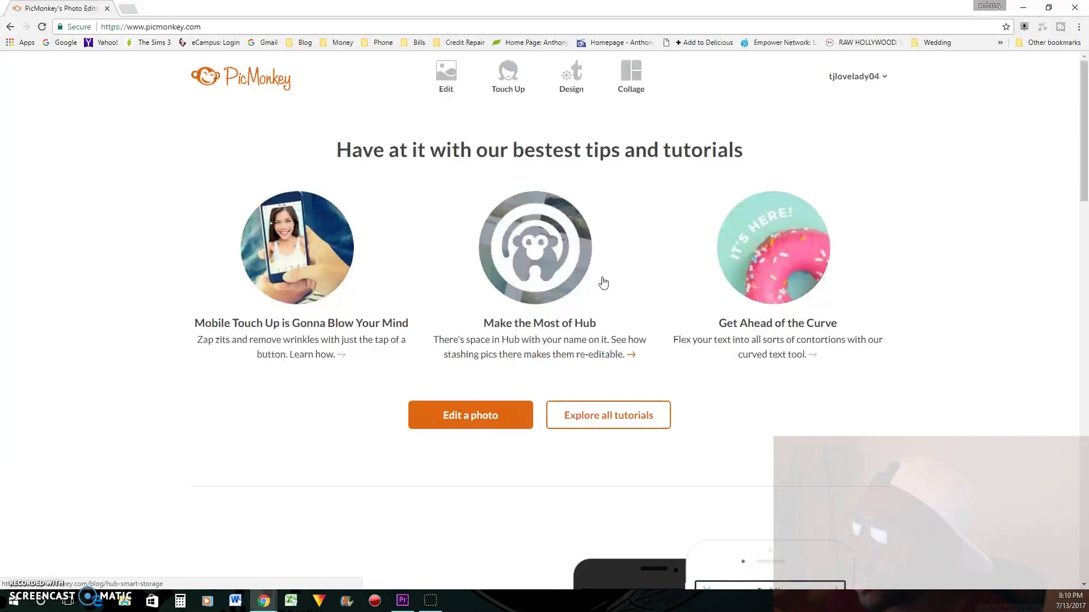
# Step: Open the photo editor from the PicMonkey home page
pyautogui.click(461, 345)
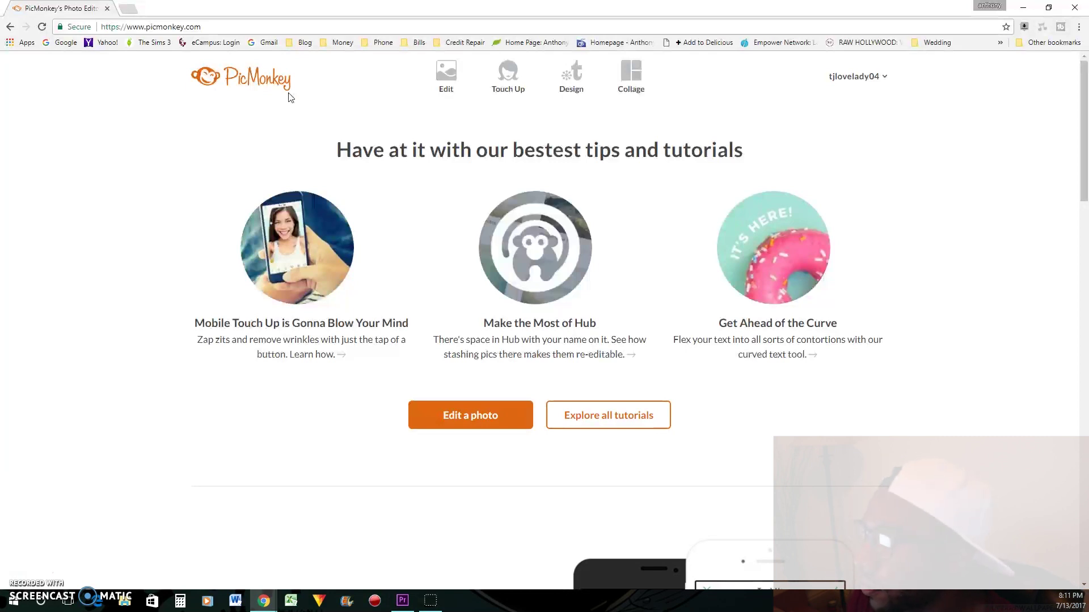
pyautogui.click(493, 416)
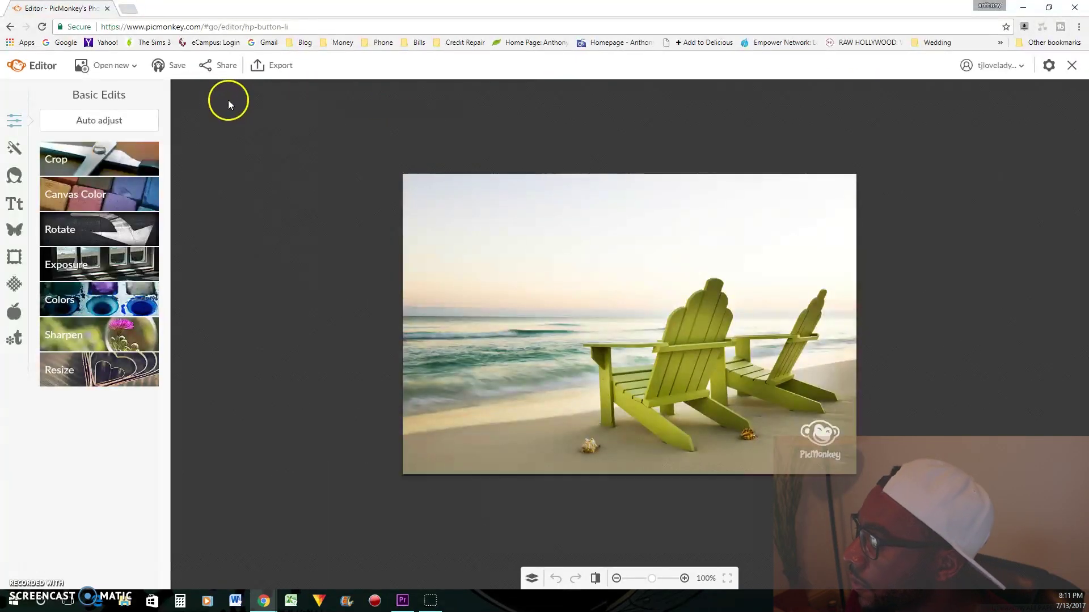
pyautogui.click(112, 70)
pyautogui.click(123, 124)
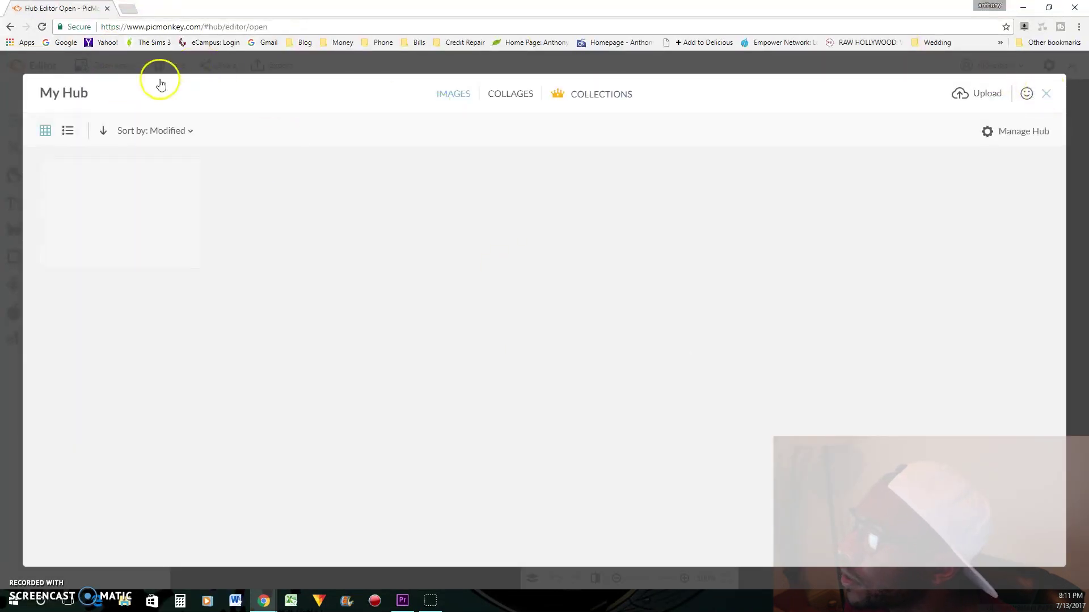
pyautogui.click(1047, 94)
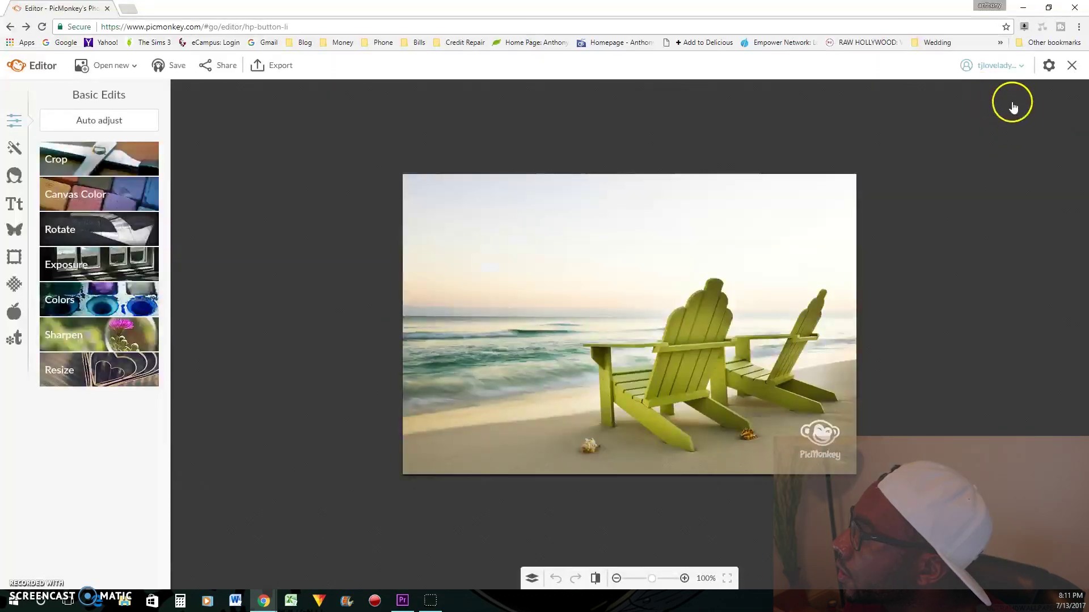
# Step: Start opening an image from the computer and browse to TJs Videos > Raw Footage on Seagate Backup Plus Drive (H:)
pyautogui.click(108, 67)
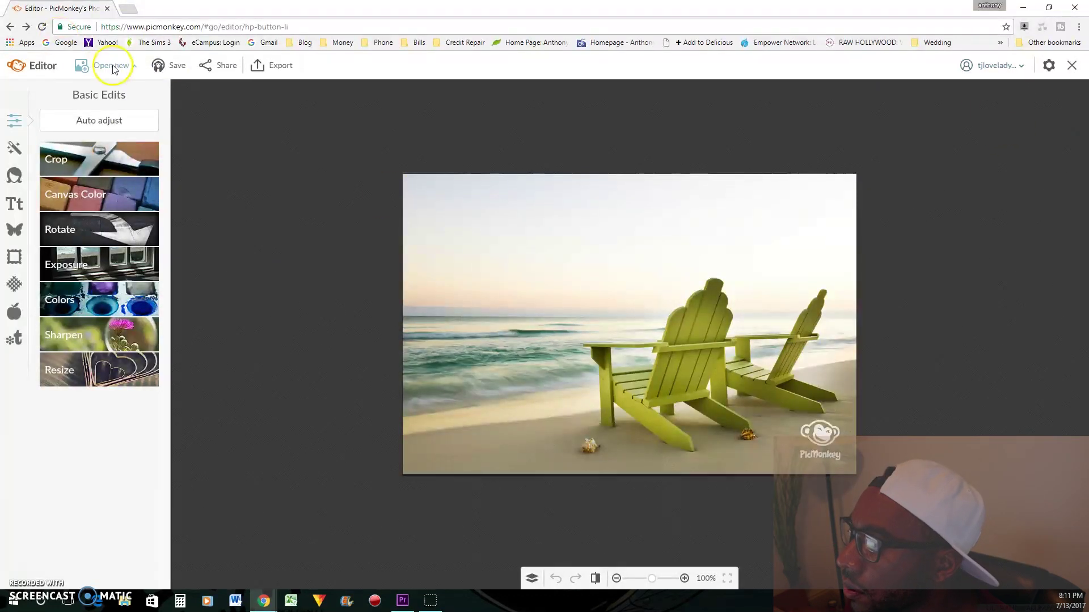
pyautogui.click(116, 108)
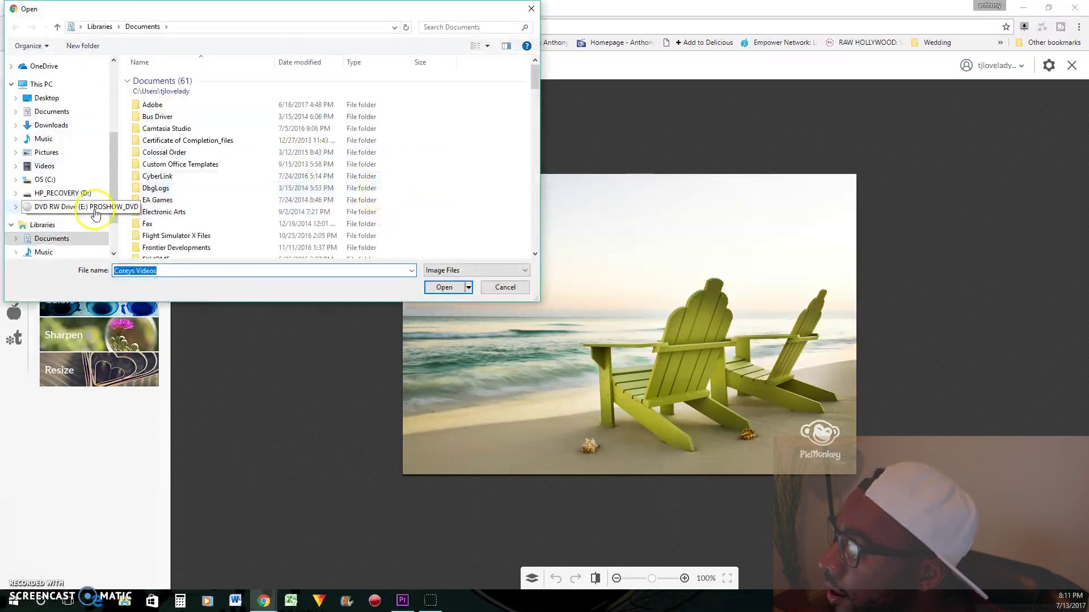
pyautogui.click(65, 207)
pyautogui.scroll(-2, 68, 227)
pyautogui.scroll(3, 68, 170)
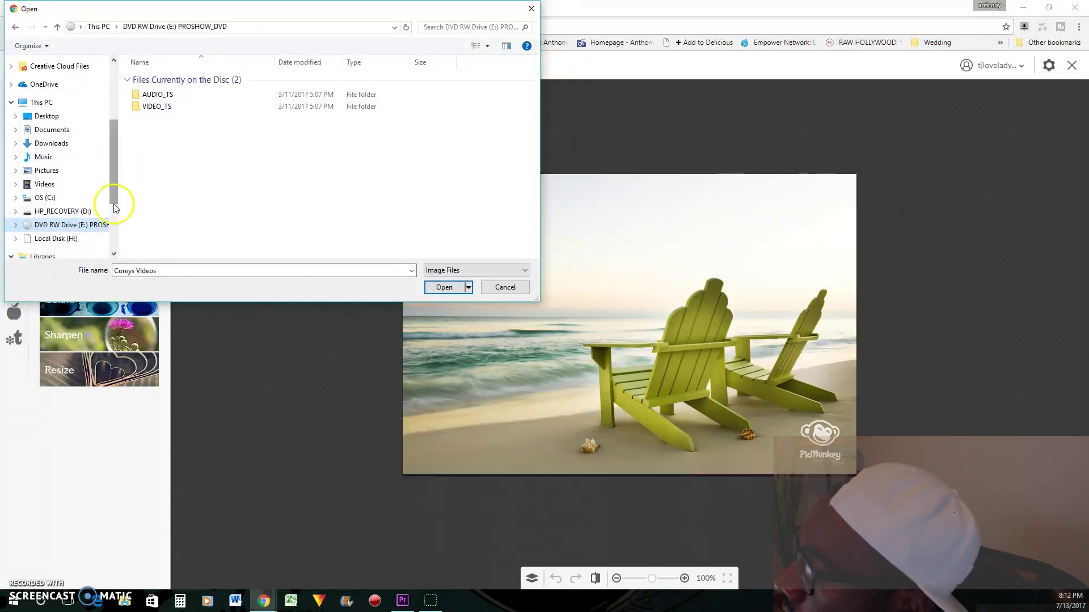
pyautogui.scroll(-3, 85, 236)
pyautogui.click(76, 131)
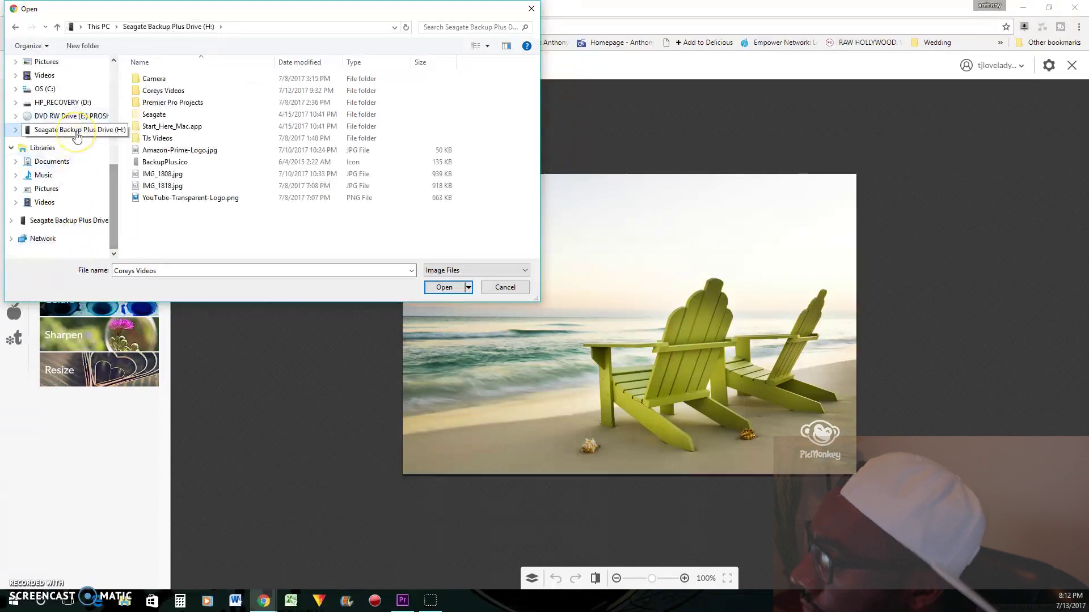
pyautogui.doubleClick(175, 138)
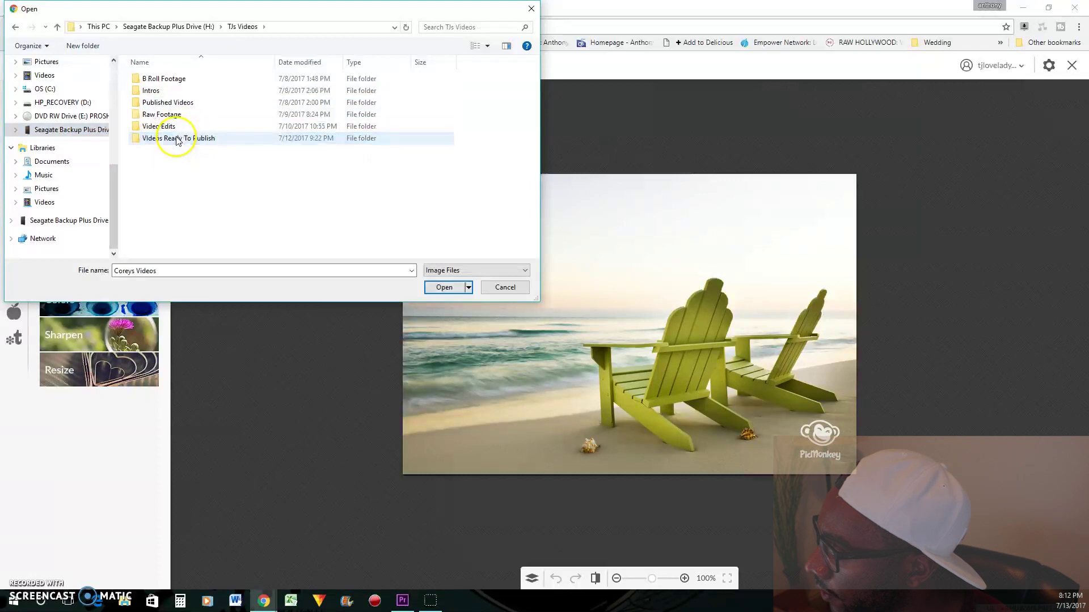
pyautogui.doubleClick(173, 114)
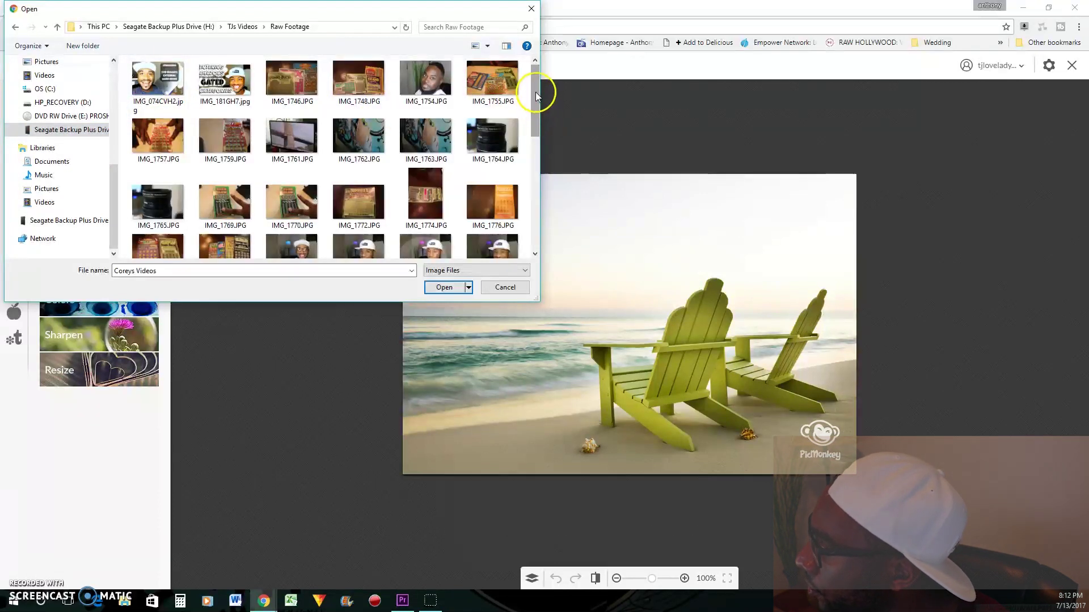
# Step: Open the photo of the smiling man in the white cap with the purple lamp behind him from the Raw Footage folder
pyautogui.scroll(-10, 536, 92)
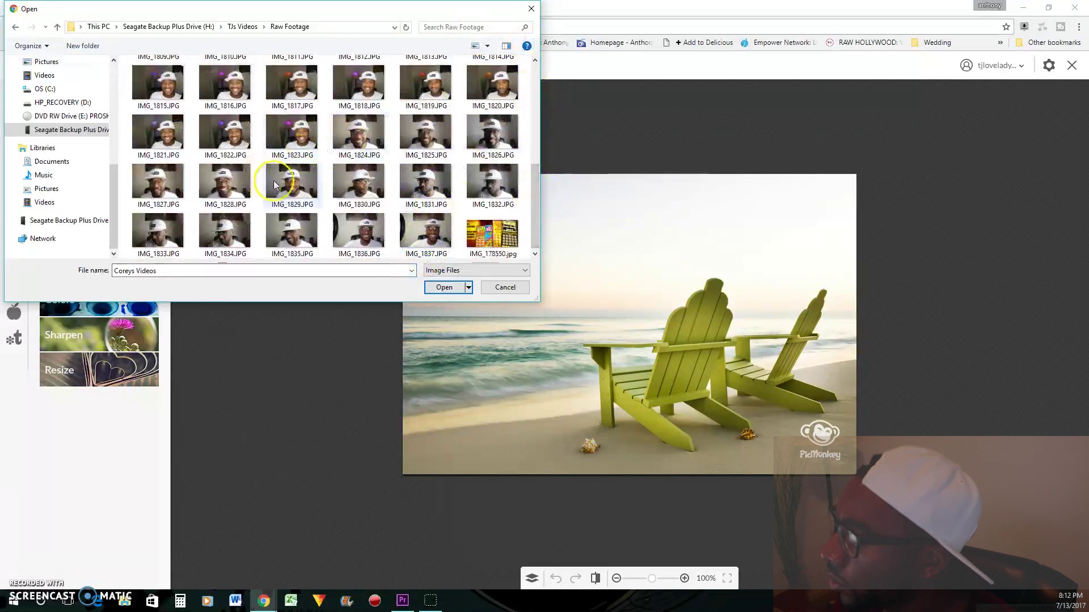
pyautogui.scroll(2, 420, 133)
pyautogui.click(375, 183)
pyautogui.click(444, 288)
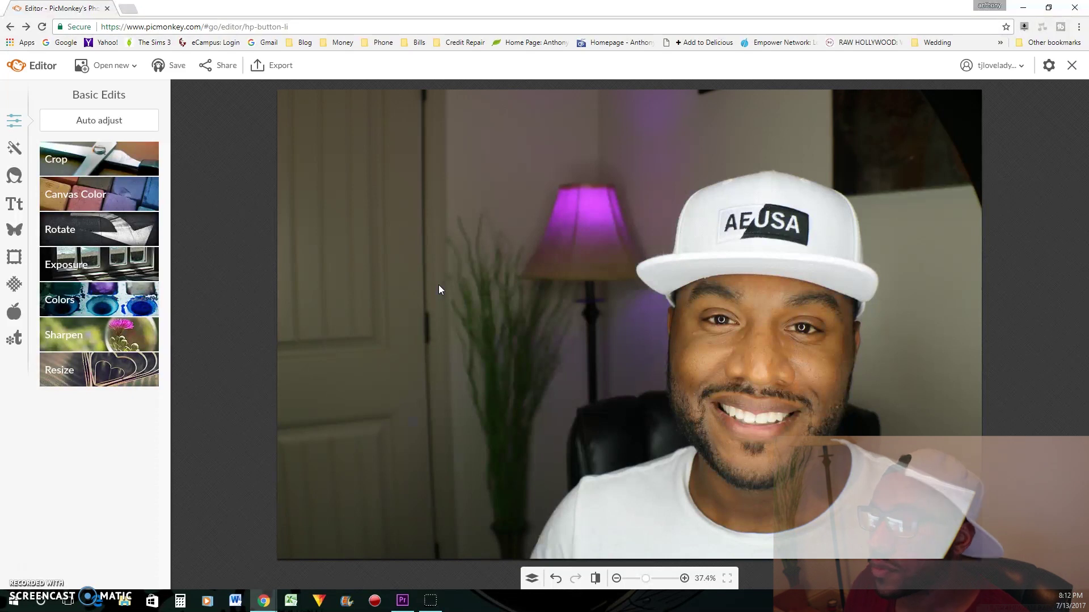
# Step: Crop the photo without fixed proportions to about 2864 x 1574 pixels, from its left edge to just past the man's cap
pyautogui.click(563, 217)
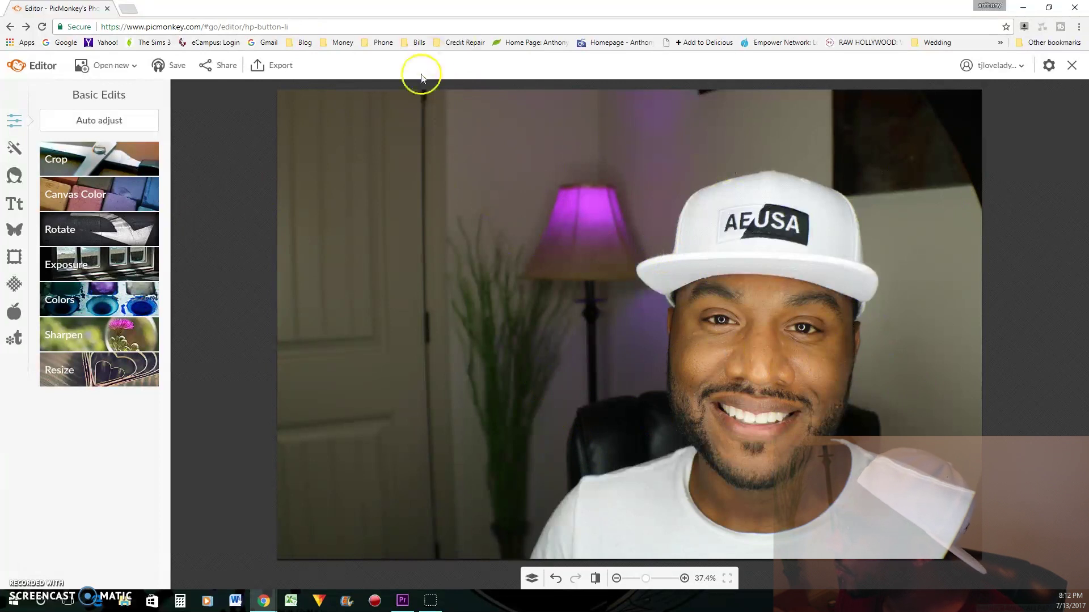
pyautogui.click(101, 173)
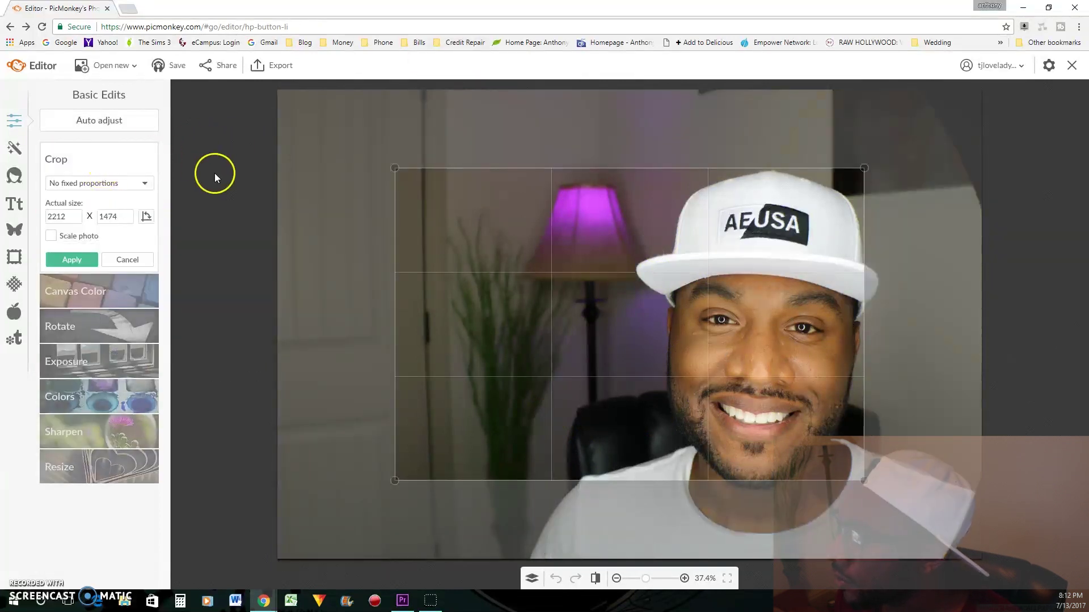
pyautogui.moveTo(610, 362); pyautogui.dragTo(491, 355)
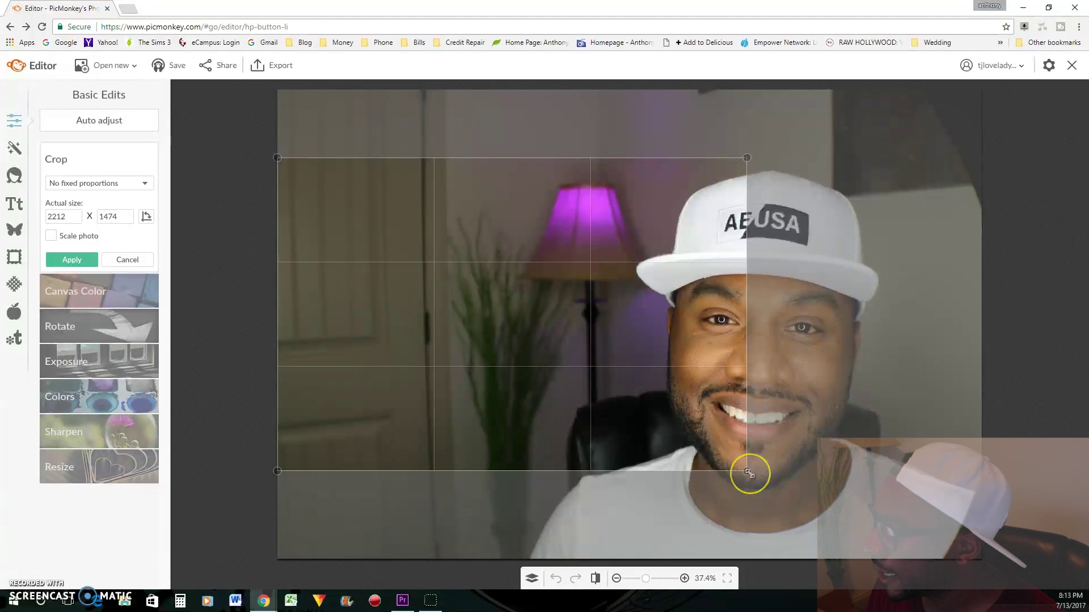
pyautogui.moveTo(749, 473); pyautogui.dragTo(1018, 520)
pyautogui.moveTo(844, 415); pyautogui.dragTo(848, 392)
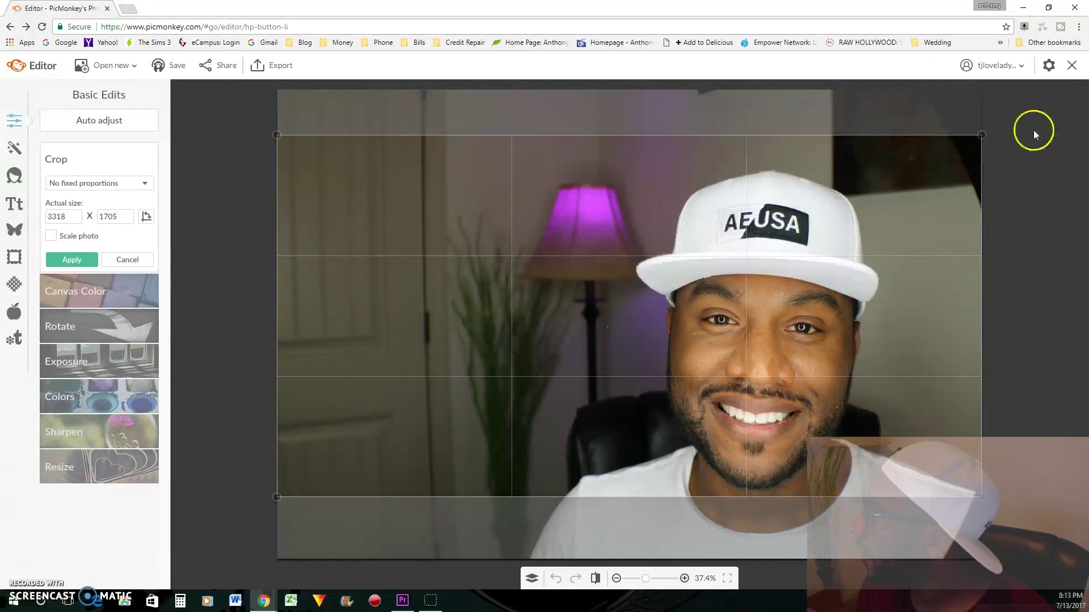
pyautogui.moveTo(981, 132); pyautogui.dragTo(986, 153)
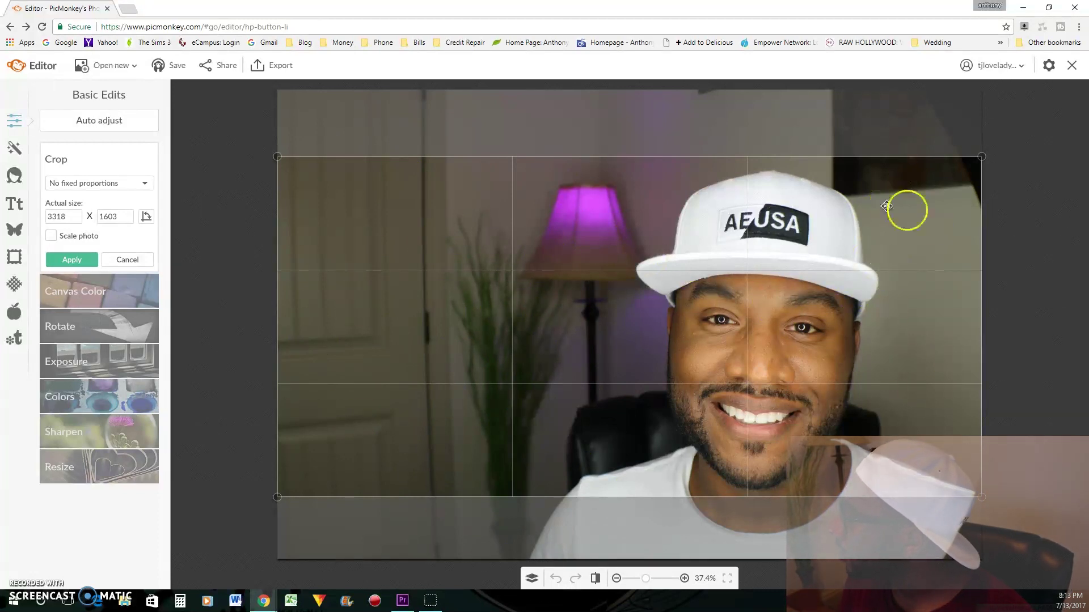
pyautogui.moveTo(984, 359); pyautogui.dragTo(887, 362)
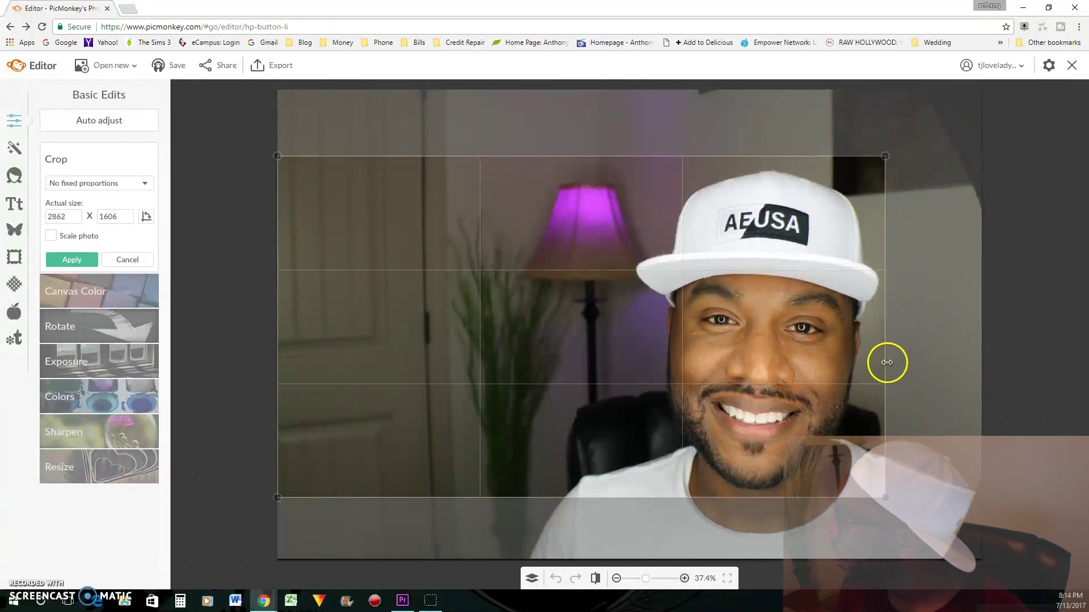
pyautogui.moveTo(798, 154)
pyautogui.mouseDown()
pyautogui.moveTo(800, 191)
pyautogui.moveTo(798, 163)
pyautogui.mouseUp()
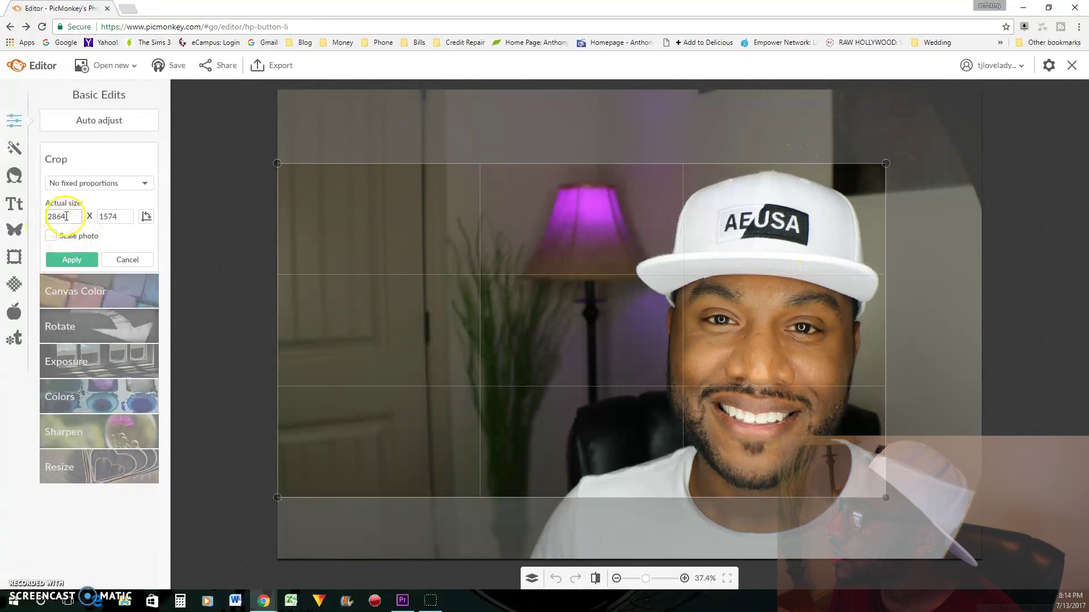
pyautogui.click(88, 259)
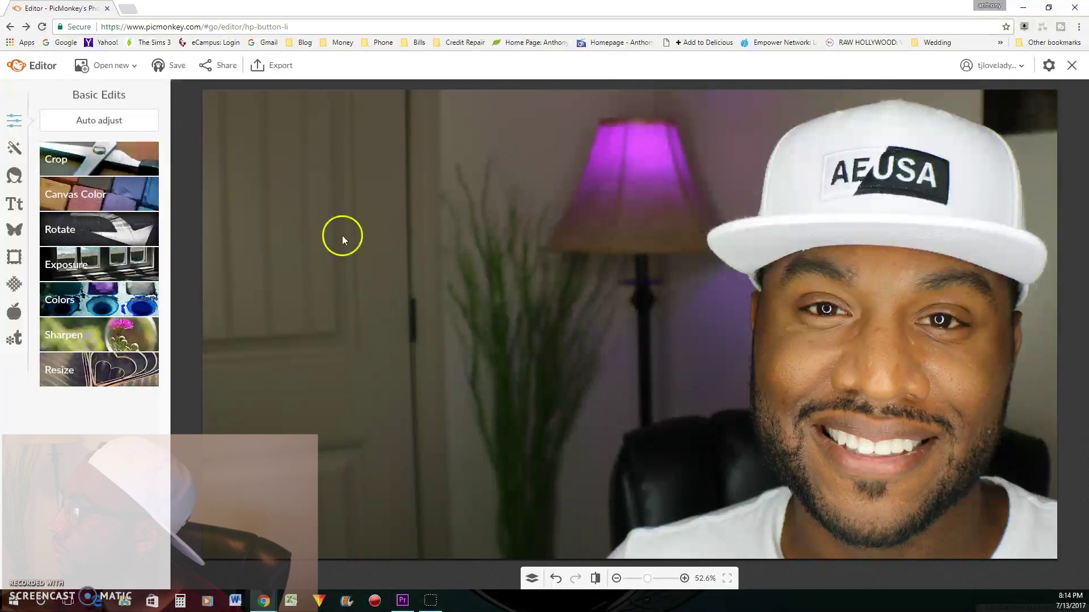
# Step: Adjust the photo's exposure to brightness 29, highlights 11, shadows -19 and contrast 20, and apply it
pyautogui.click(119, 262)
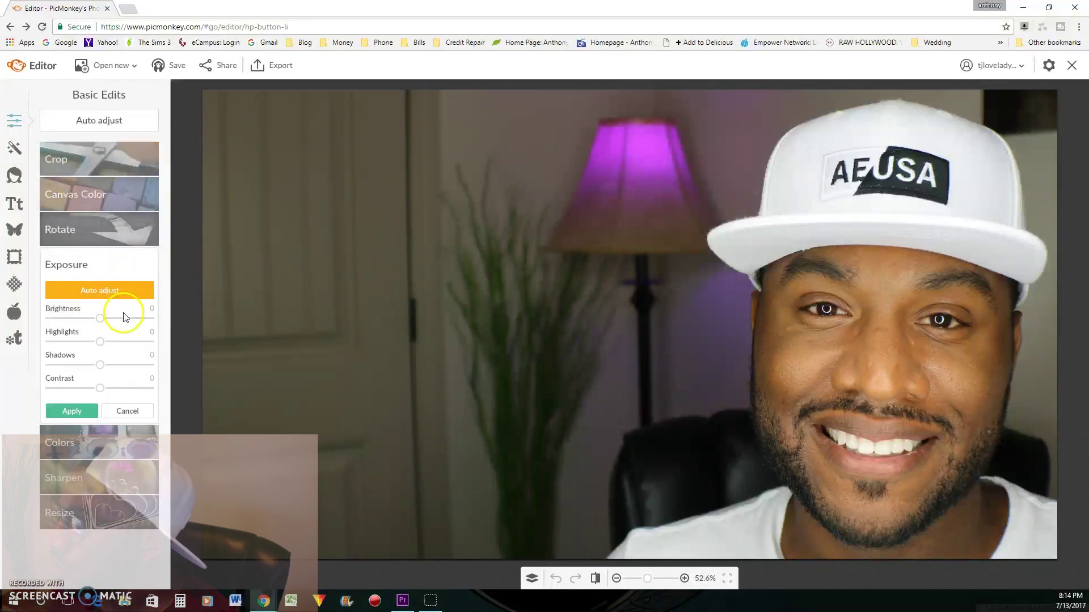
pyautogui.moveTo(102, 323); pyautogui.dragTo(117, 326)
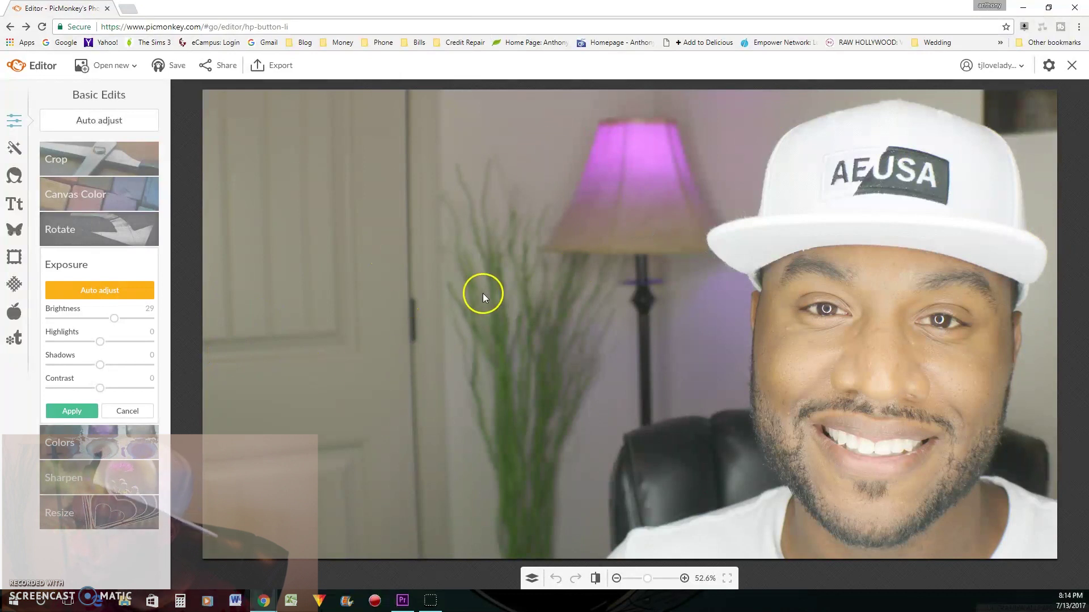
pyautogui.moveTo(106, 340); pyautogui.dragTo(89, 368)
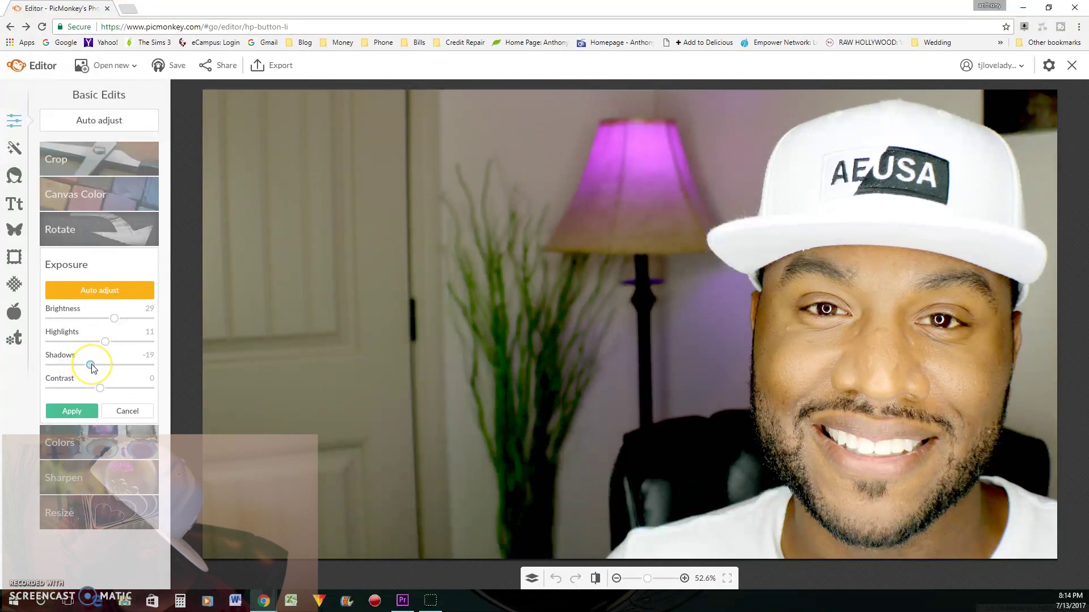
pyautogui.moveTo(94, 369); pyautogui.dragTo(95, 368)
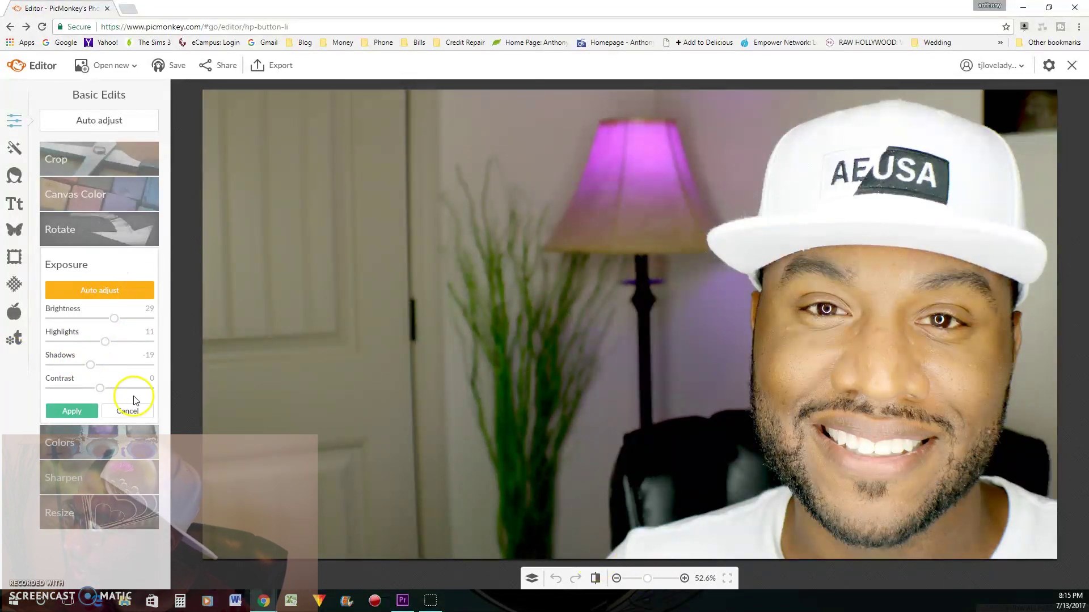
pyautogui.moveTo(102, 391); pyautogui.dragTo(110, 394)
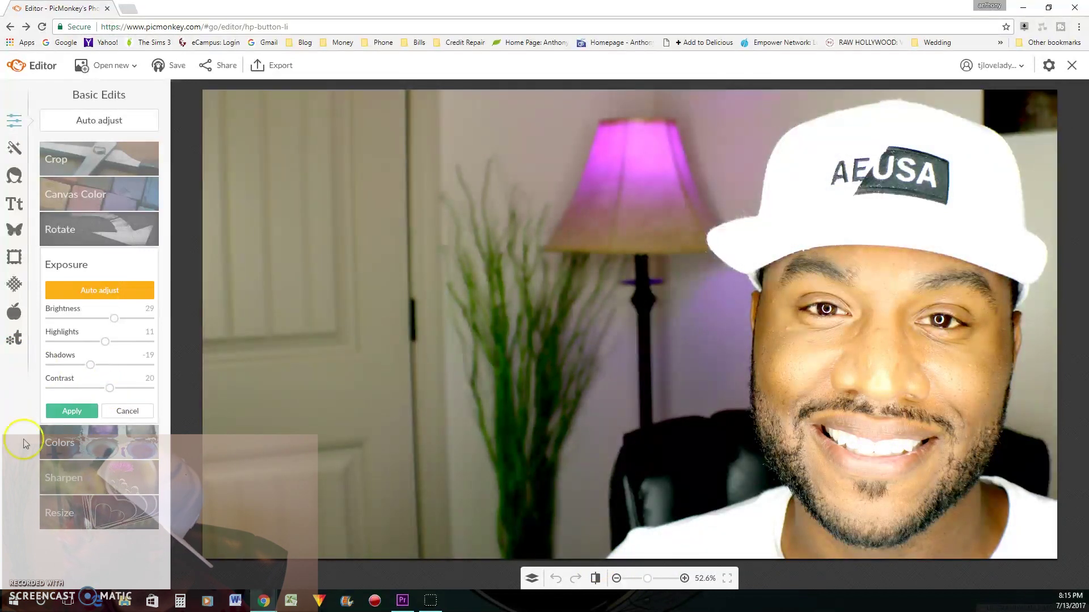
pyautogui.click(73, 411)
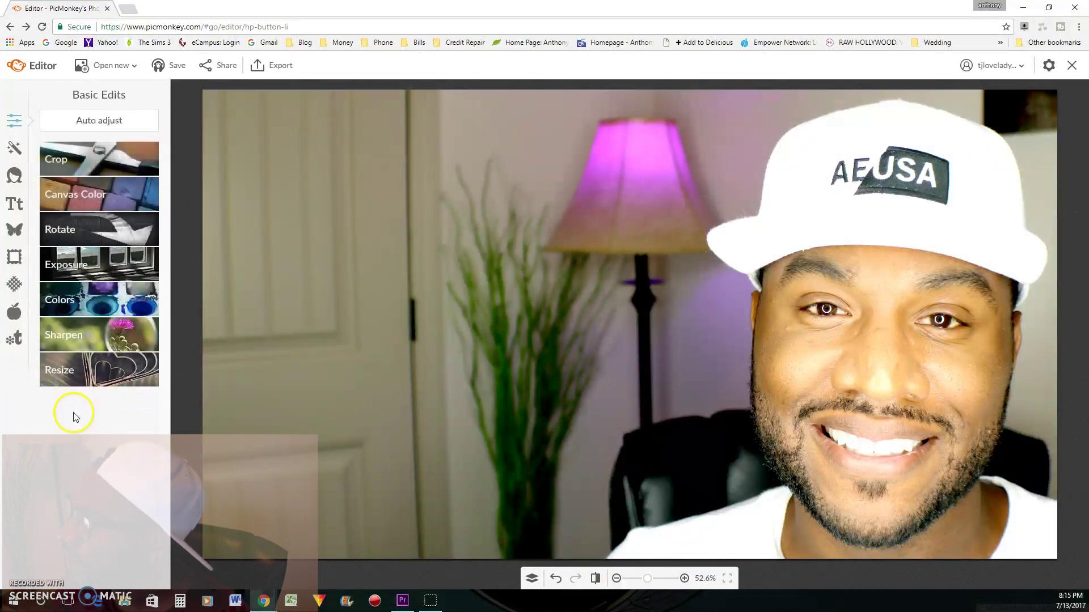
# Step: Adjust the photo's colors to saturation 12 and temperature -13, and apply the changes
pyautogui.click(93, 305)
pyautogui.moveTo(101, 377); pyautogui.dragTo(109, 382)
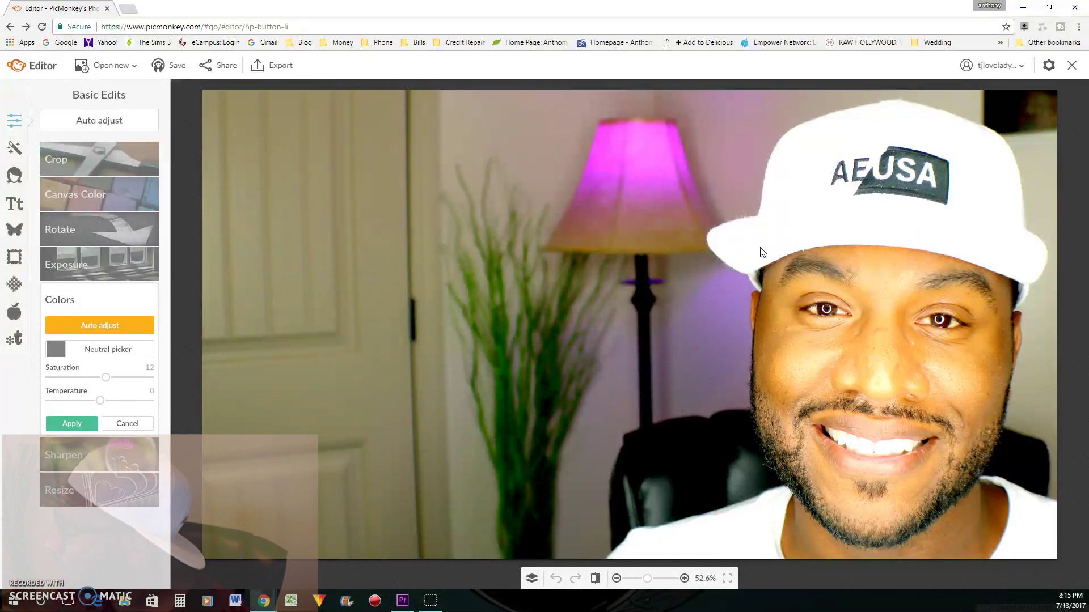
pyautogui.moveTo(100, 401)
pyautogui.mouseDown()
pyautogui.moveTo(110, 405)
pyautogui.moveTo(96, 407)
pyautogui.mouseUp()
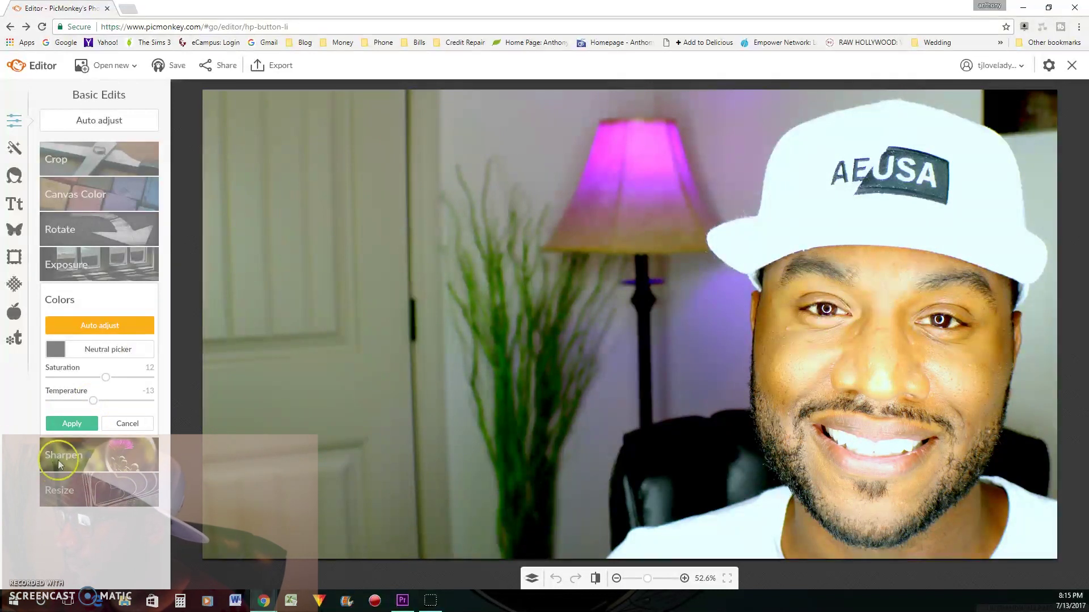
pyautogui.click(67, 424)
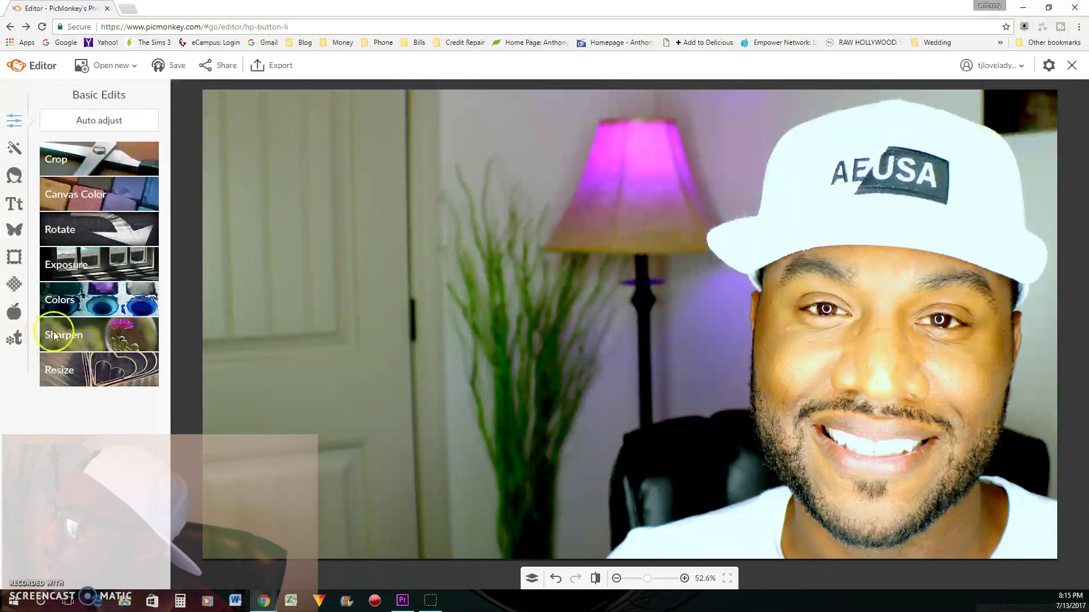
# Step: Sharpen the photo with clarity 19% and sharpness 5, and apply the effect
pyautogui.click(117, 340)
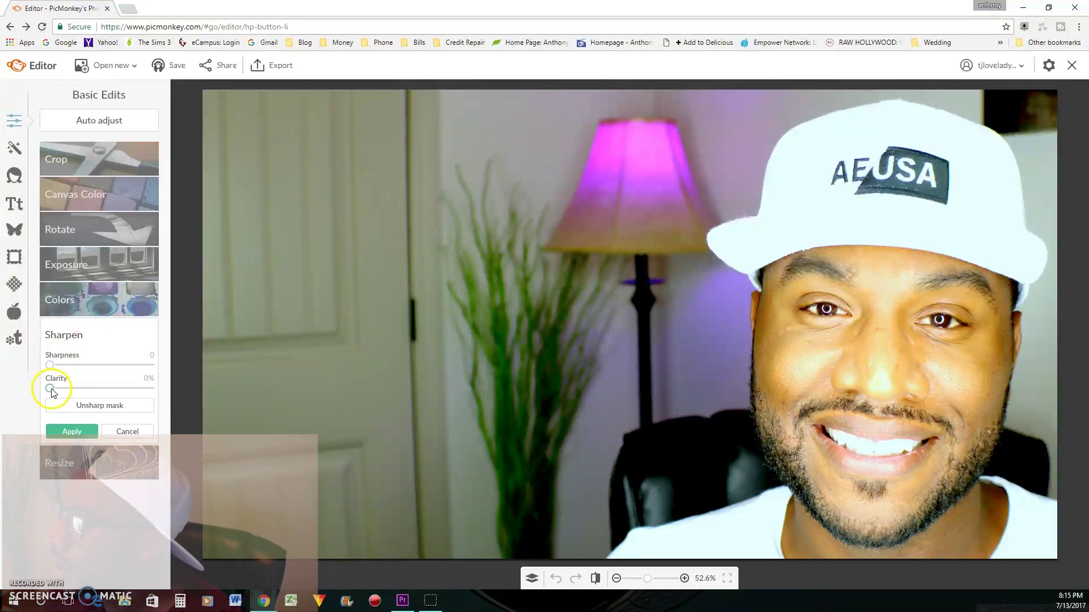
pyautogui.moveTo(66, 396); pyautogui.dragTo(71, 395)
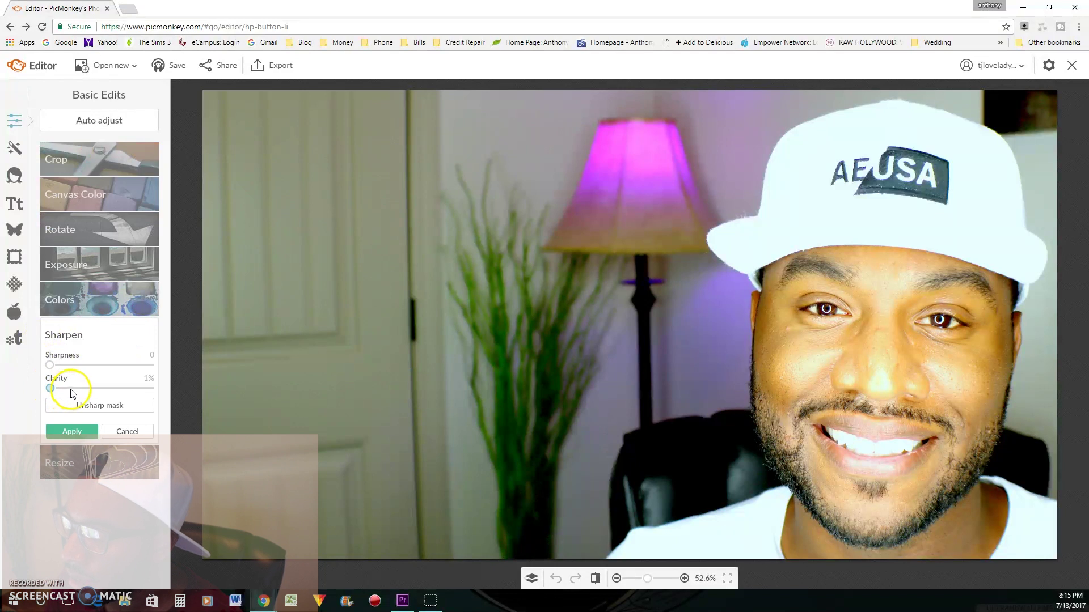
pyautogui.moveTo(50, 388); pyautogui.dragTo(72, 386)
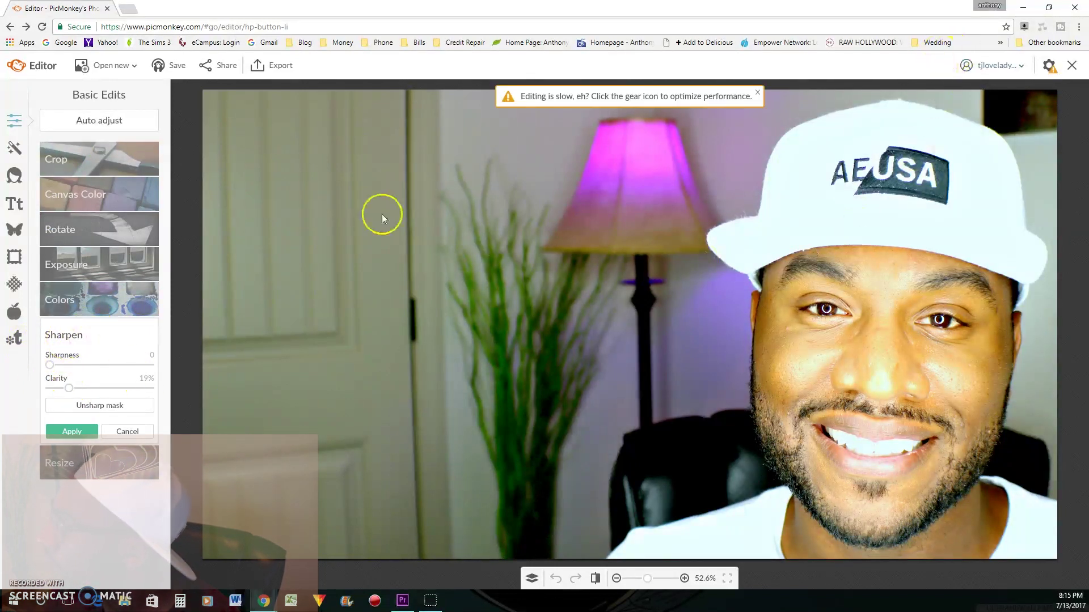
pyautogui.moveTo(49, 364); pyautogui.dragTo(63, 368)
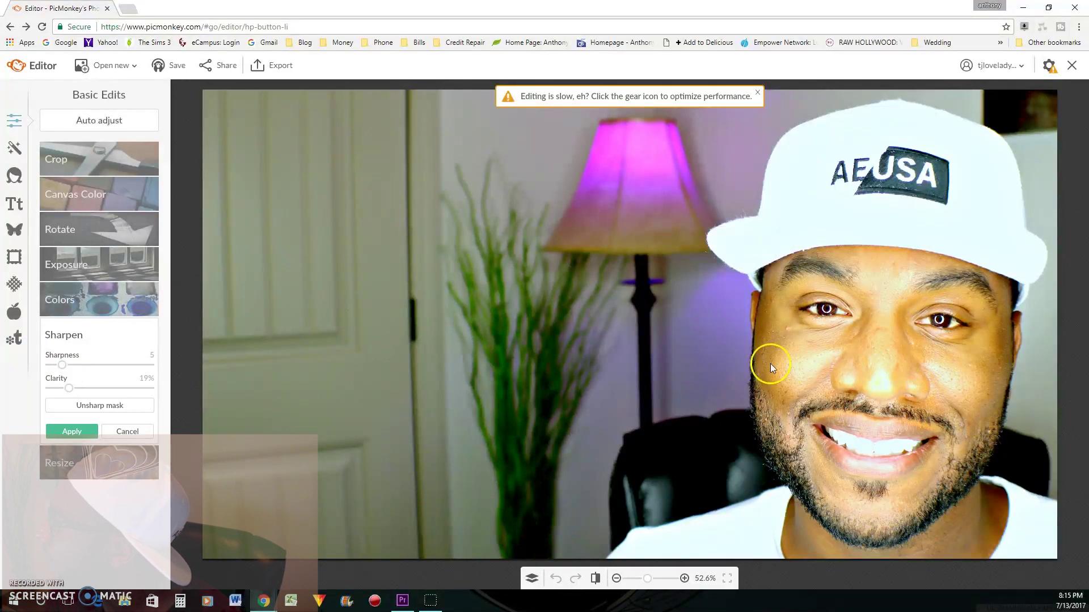
pyautogui.click(85, 432)
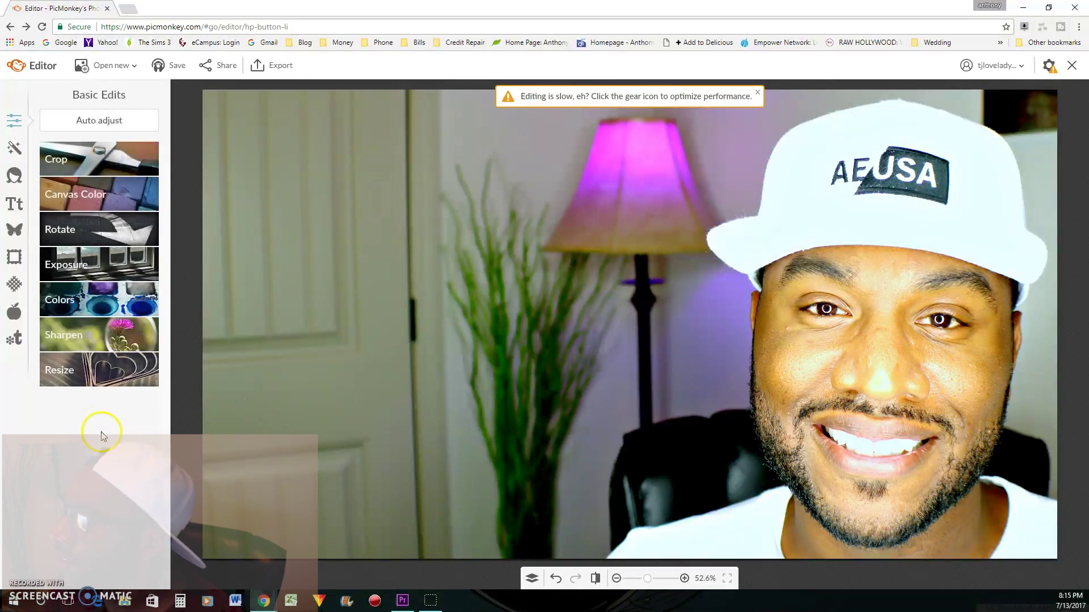
# Step: Brush Eye Brighten with 0% fade over the man's facial features, including his beard and mustache, and apply it
pyautogui.click(16, 177)
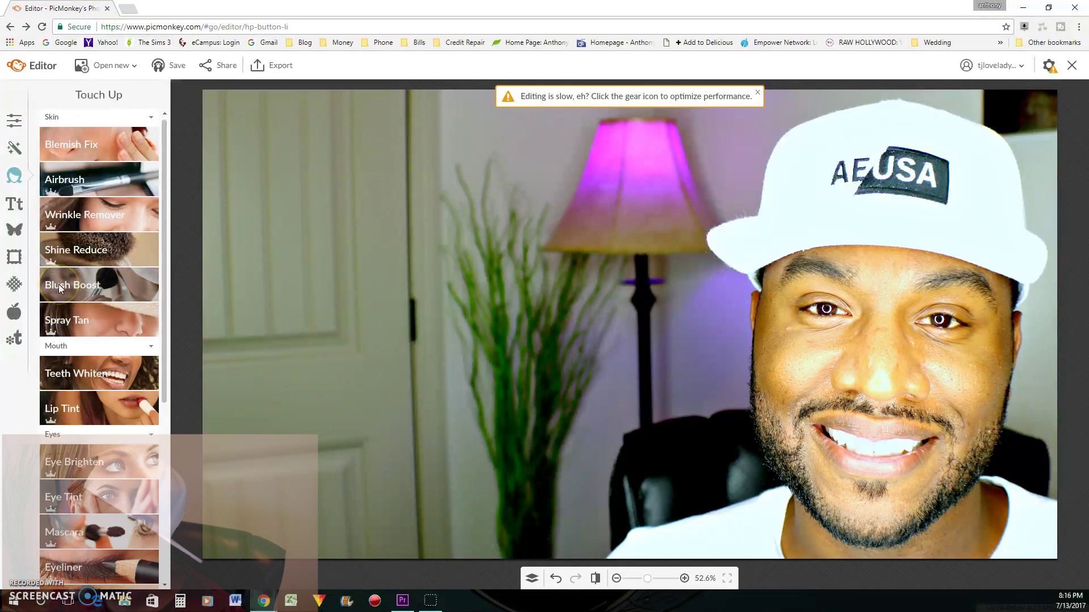
pyautogui.scroll(-5, 102, 283)
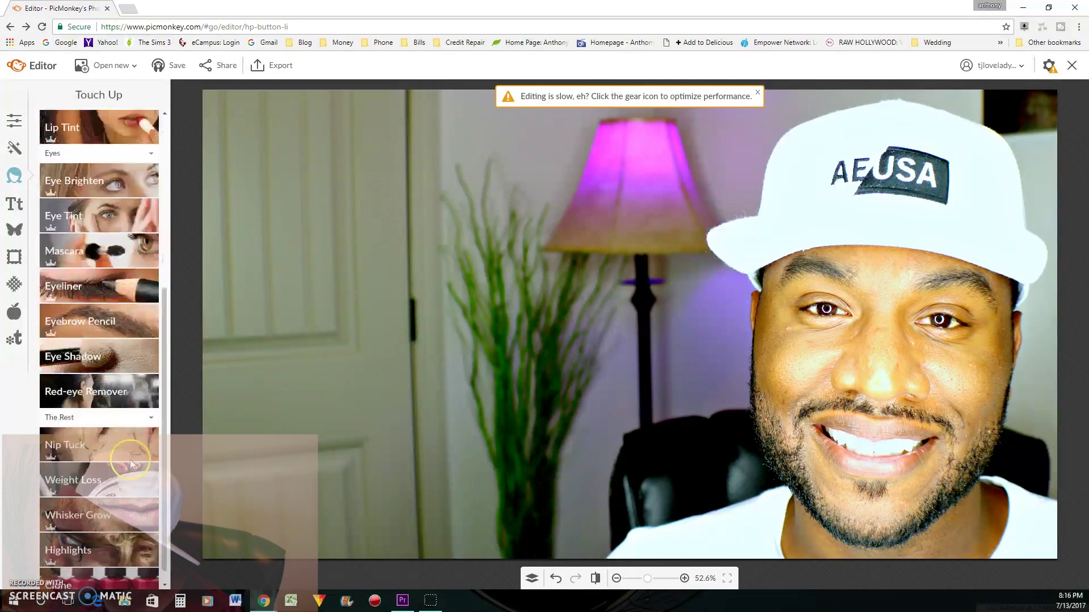
pyautogui.scroll(5, 112, 524)
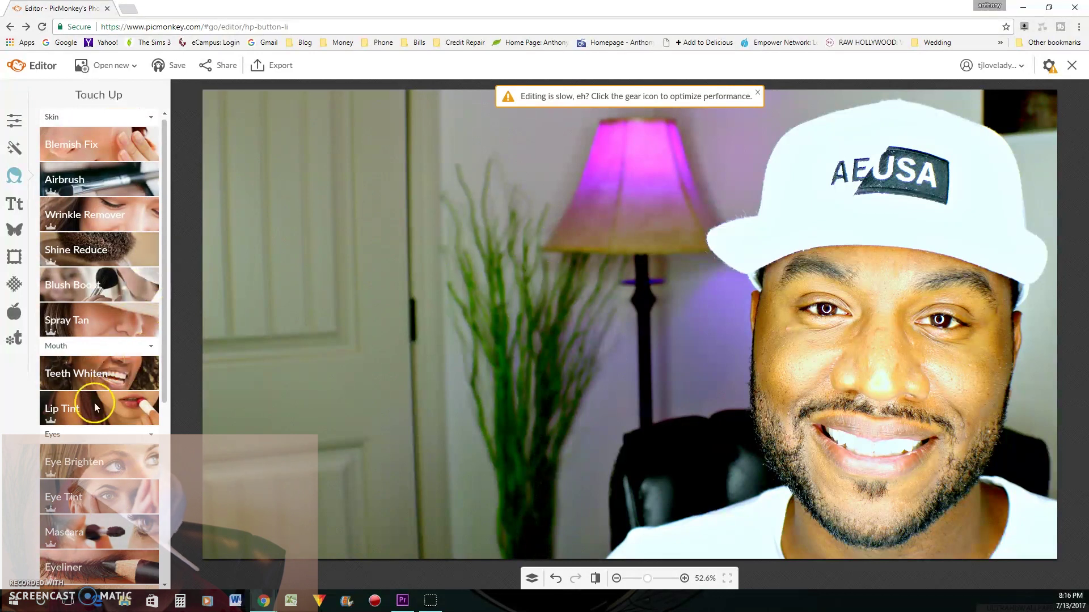
pyautogui.click(116, 460)
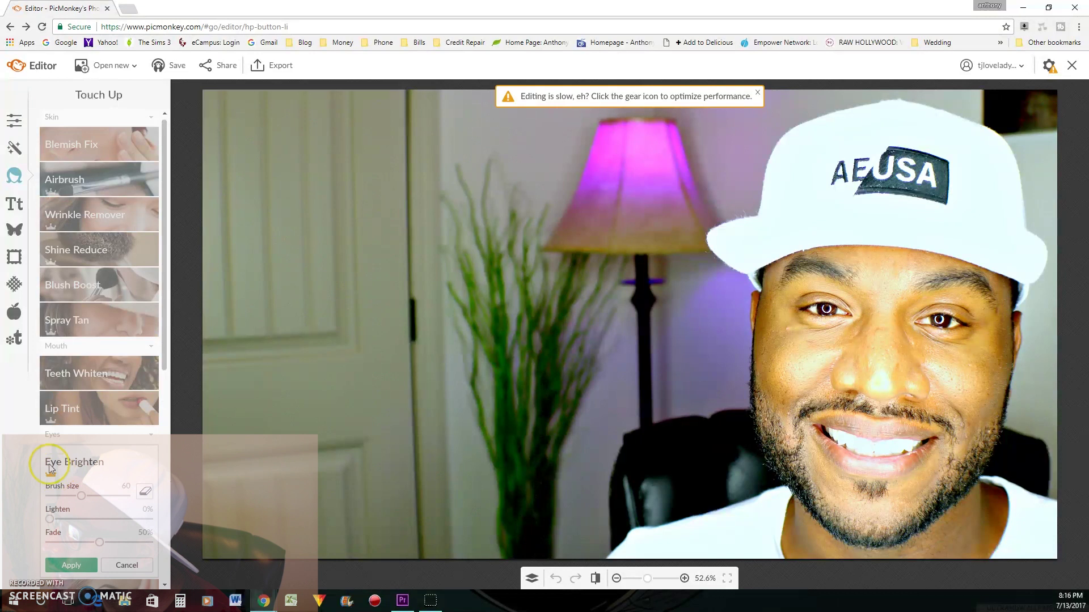
pyautogui.moveTo(99, 543); pyautogui.dragTo(41, 546)
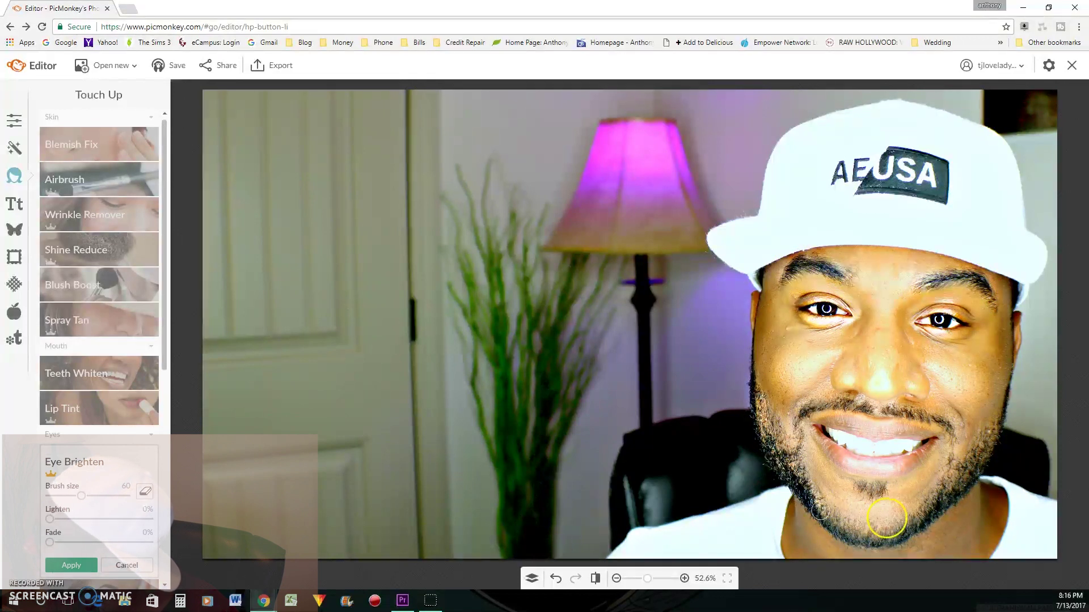
pyautogui.moveTo(996, 433)
pyautogui.mouseDown()
pyautogui.moveTo(969, 481)
pyautogui.moveTo(926, 514)
pyautogui.moveTo(864, 537)
pyautogui.moveTo(831, 530)
pyautogui.moveTo(831, 518)
pyautogui.moveTo(855, 535)
pyautogui.mouseUp()
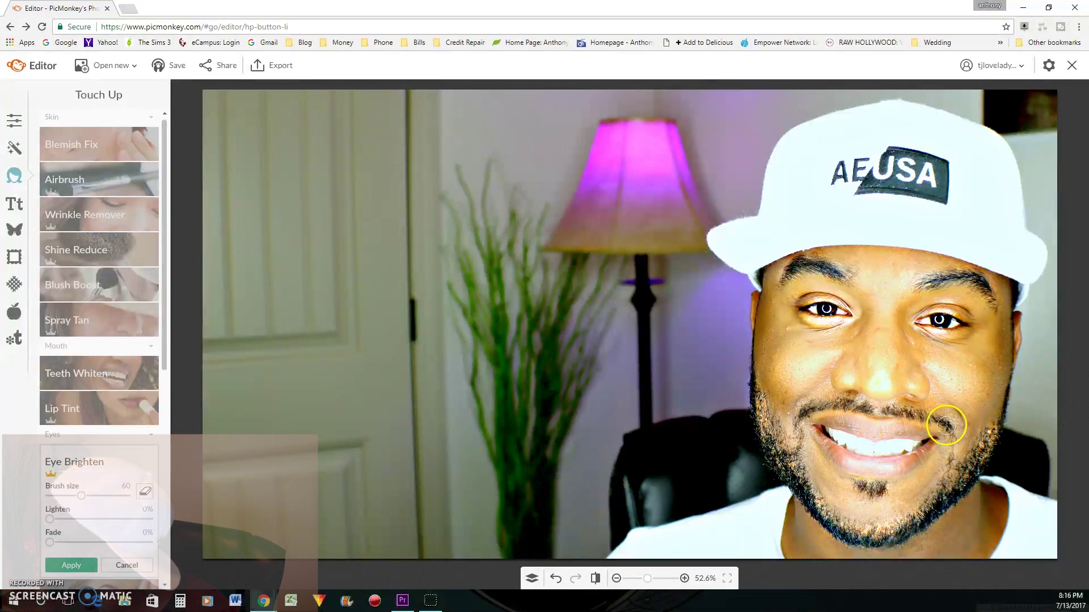
pyautogui.moveTo(872, 416)
pyautogui.mouseDown()
pyautogui.moveTo(818, 415)
pyautogui.moveTo(799, 438)
pyautogui.moveTo(947, 435)
pyautogui.mouseUp()
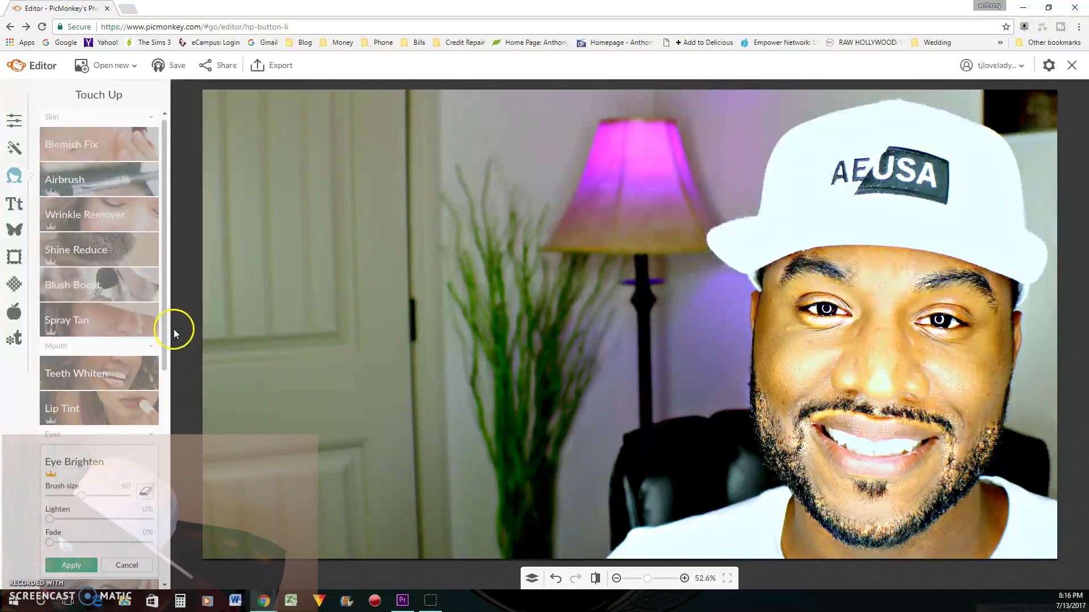
pyautogui.click(69, 554)
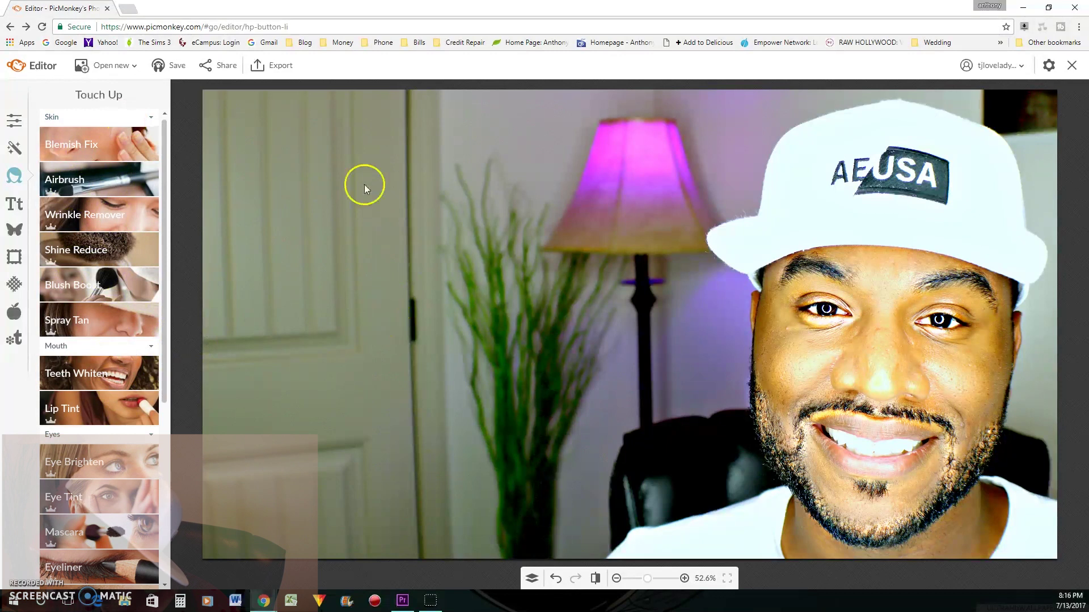
# Step: Brush Teeth Whiten with 0% fade over the man's teeth and both eyes, and apply it
pyautogui.click(108, 374)
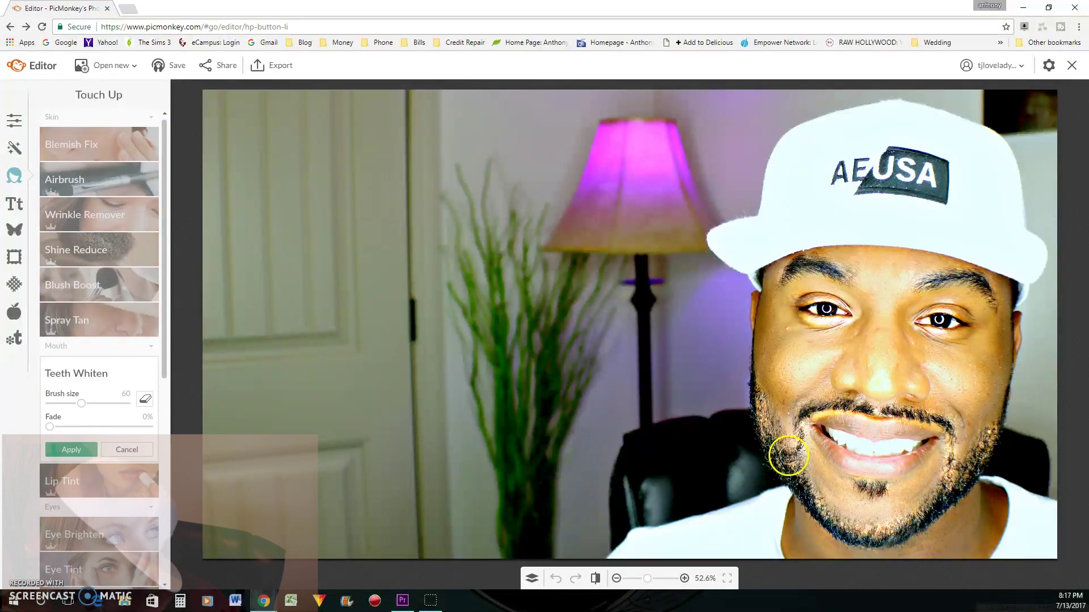
pyautogui.moveTo(843, 443); pyautogui.dragTo(908, 448)
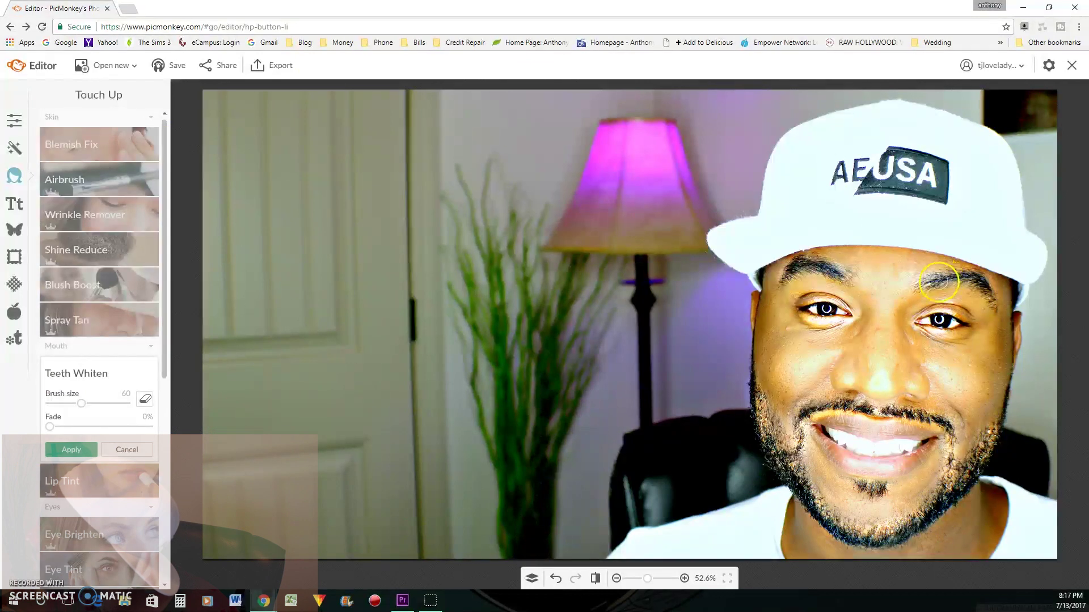
pyautogui.moveTo(957, 322); pyautogui.dragTo(943, 323)
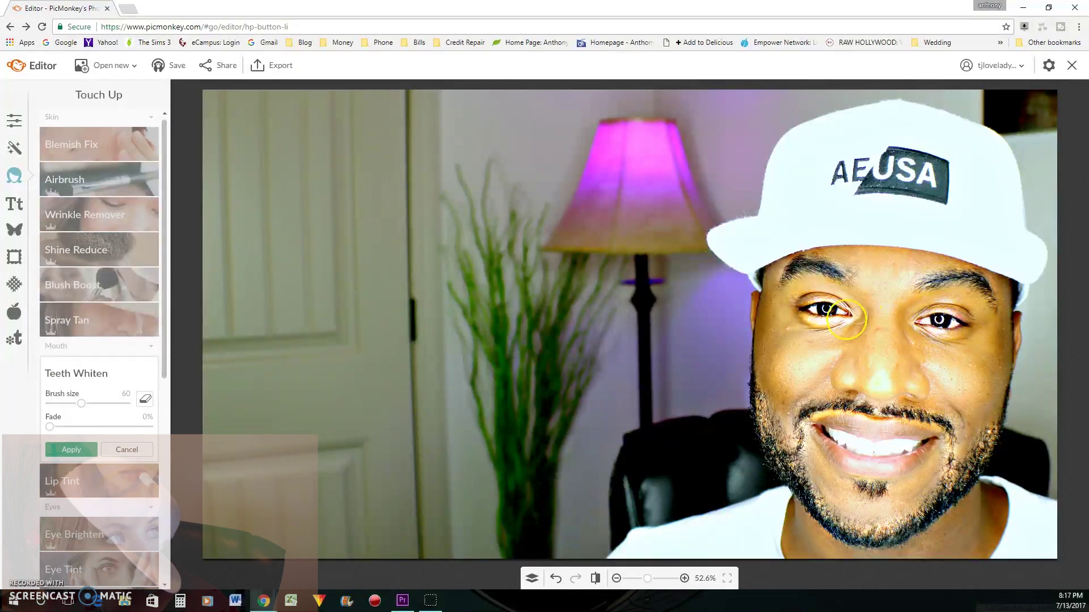
pyautogui.moveTo(831, 314); pyautogui.dragTo(814, 312)
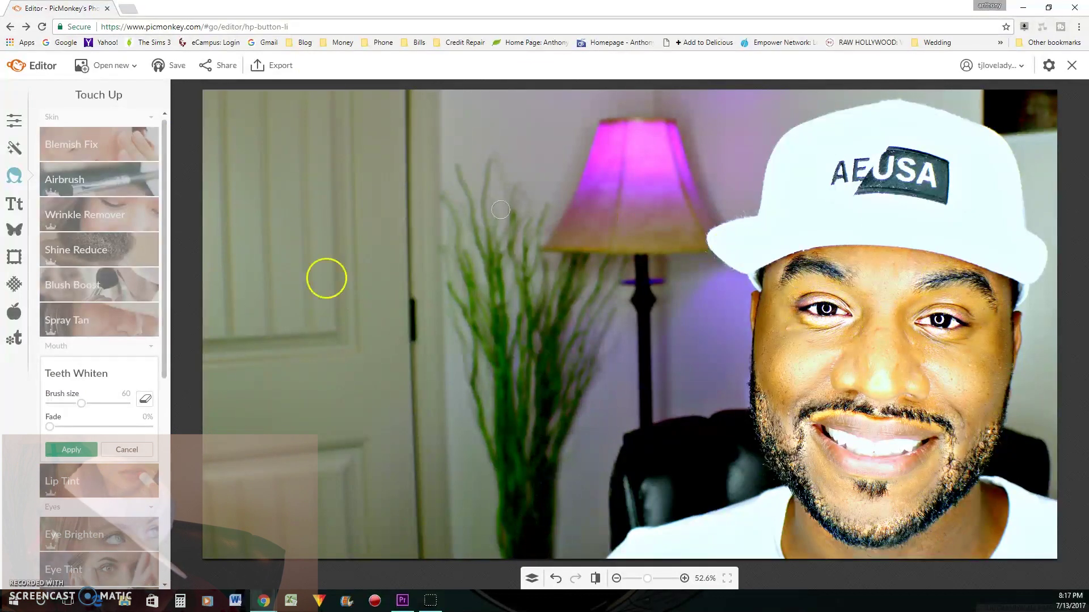
pyautogui.click(71, 450)
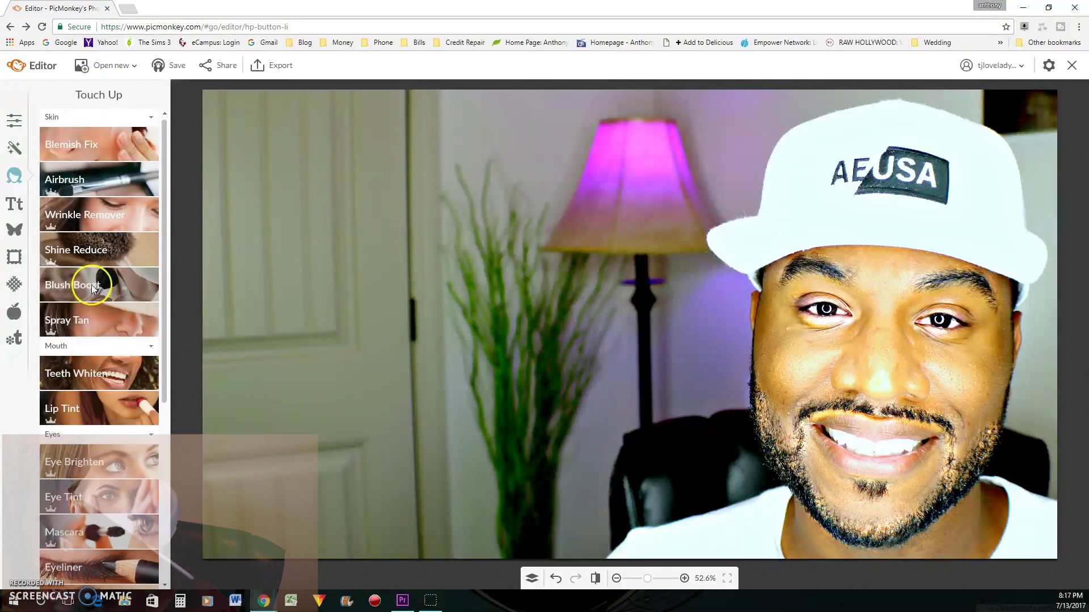
# Step: Smooth the man's facial skin with a Strong airbrush at brush size 210 and 0% fade, and apply it
pyautogui.click(148, 175)
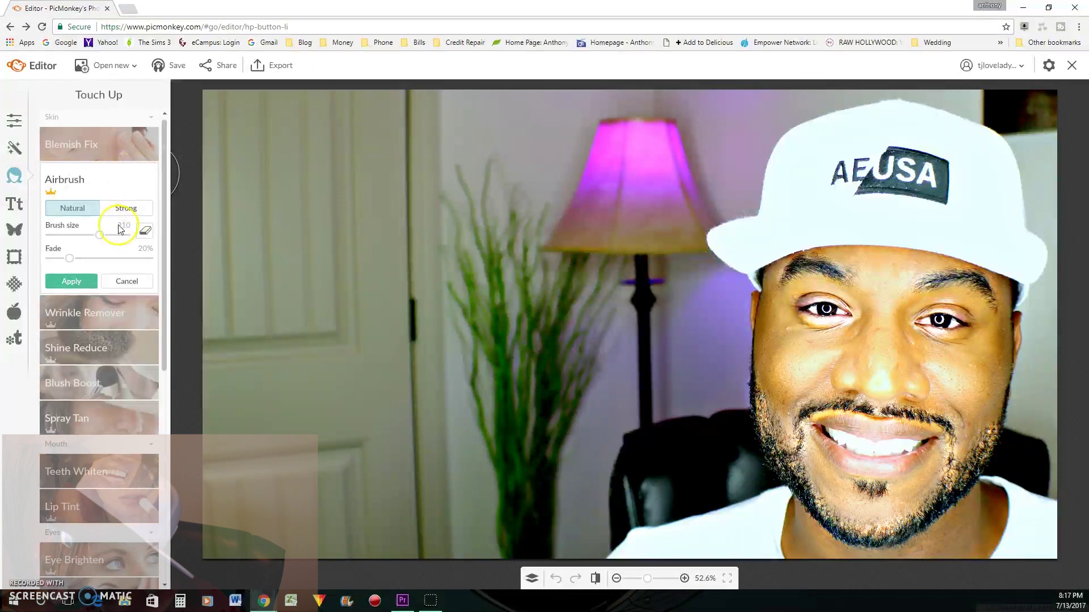
pyautogui.click(134, 210)
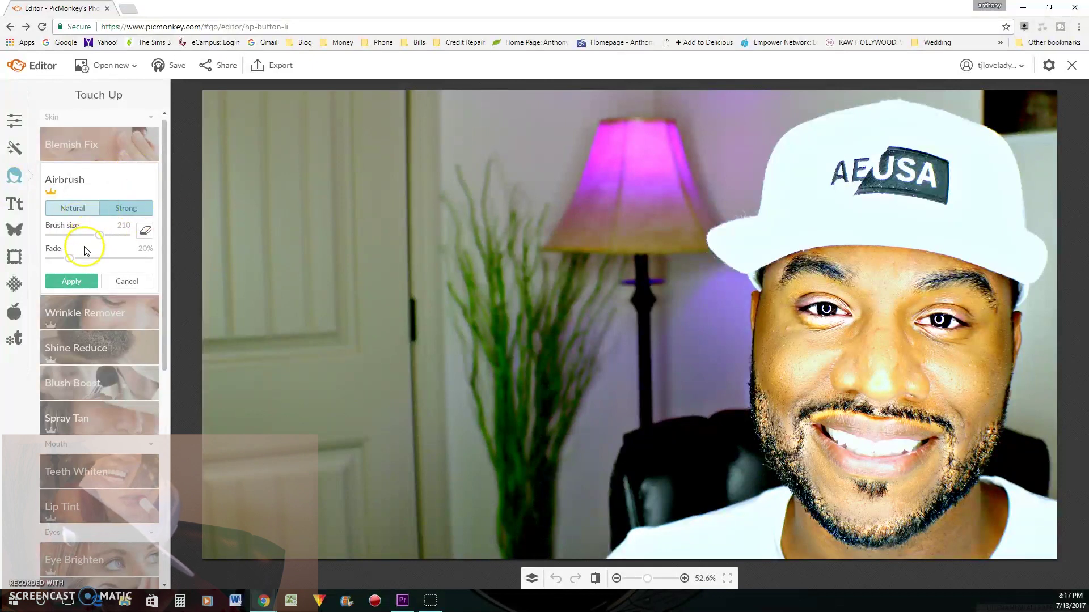
pyautogui.moveTo(69, 258); pyautogui.dragTo(44, 272)
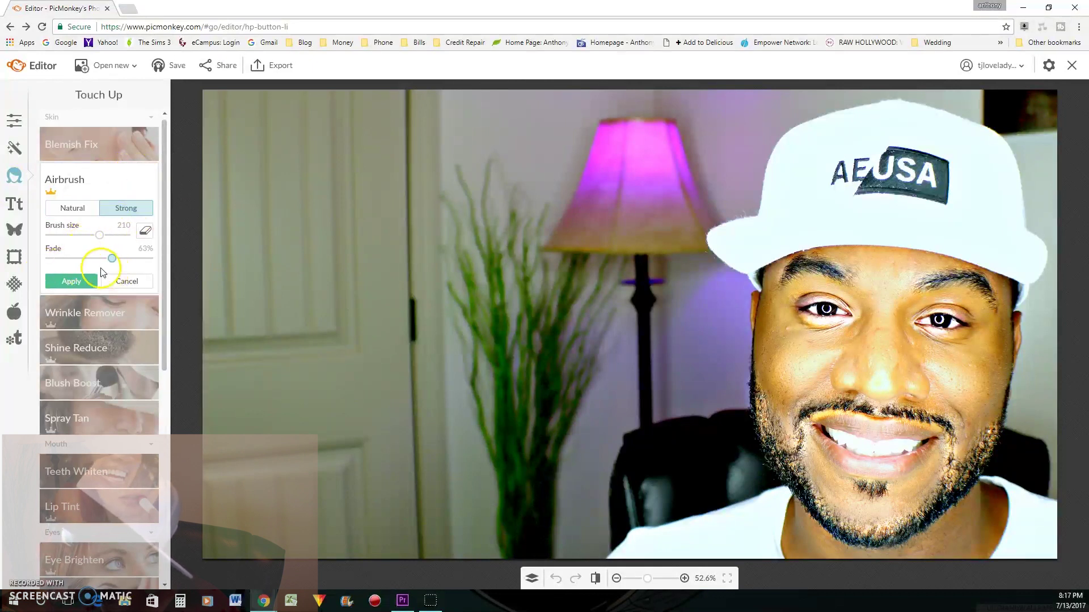
pyautogui.moveTo(708, 300)
pyautogui.mouseDown()
pyautogui.moveTo(752, 400)
pyautogui.moveTo(743, 372)
pyautogui.moveTo(773, 340)
pyautogui.mouseUp()
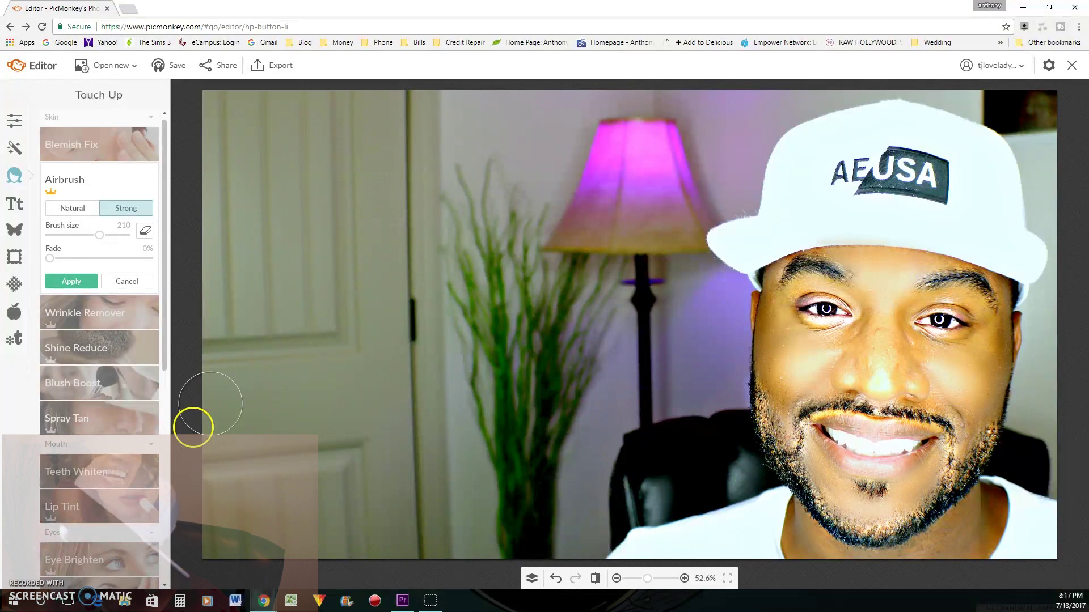
pyautogui.click(72, 282)
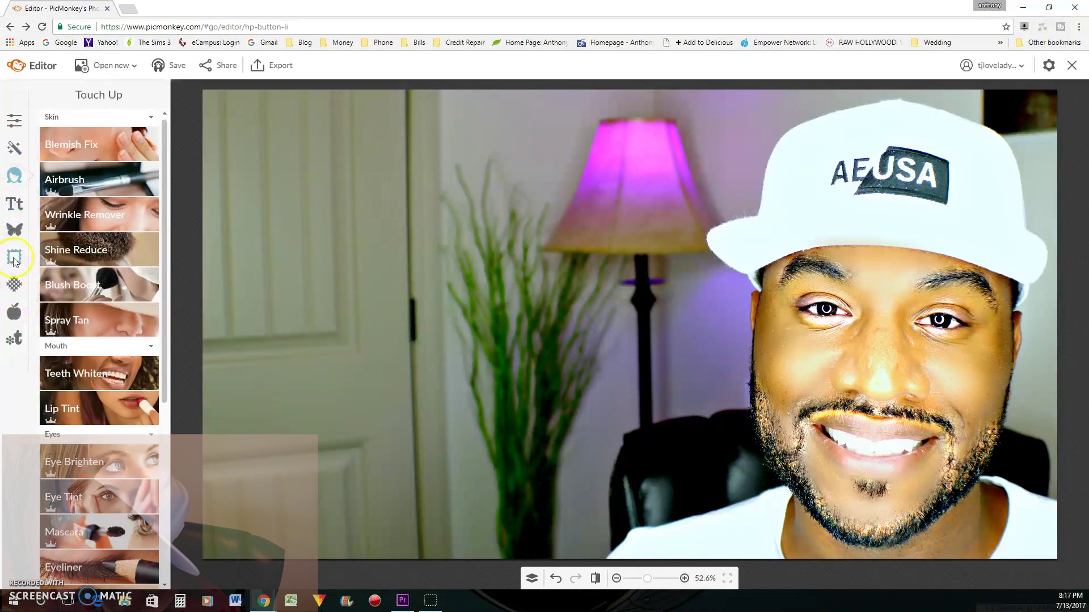
# Step: Add a rounded rectangle overlay from the geometric shapes and place it over the upper part of the door
pyautogui.click(15, 231)
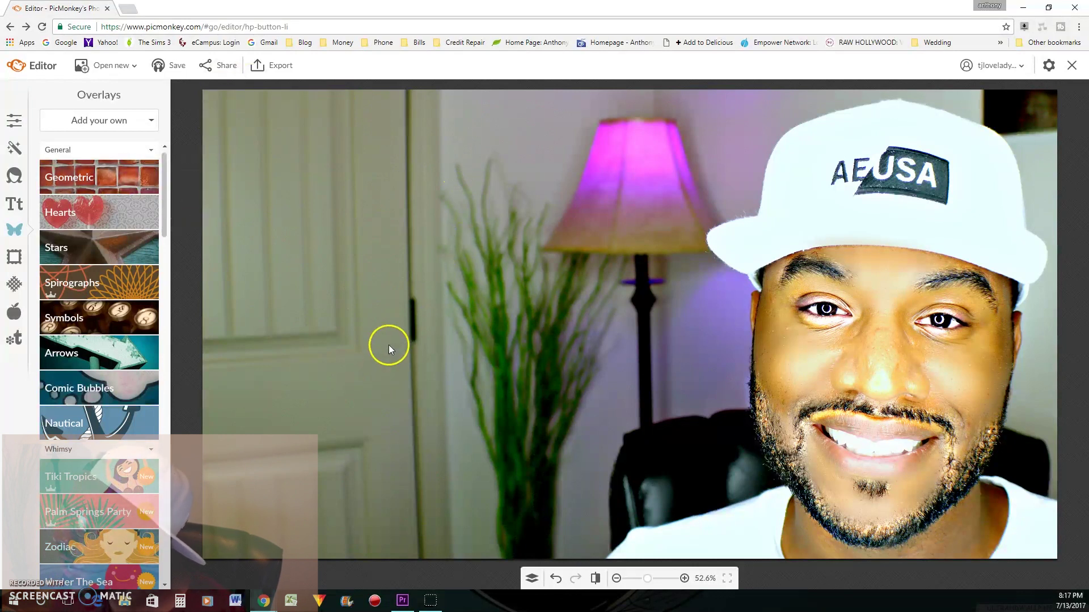
pyautogui.click(117, 179)
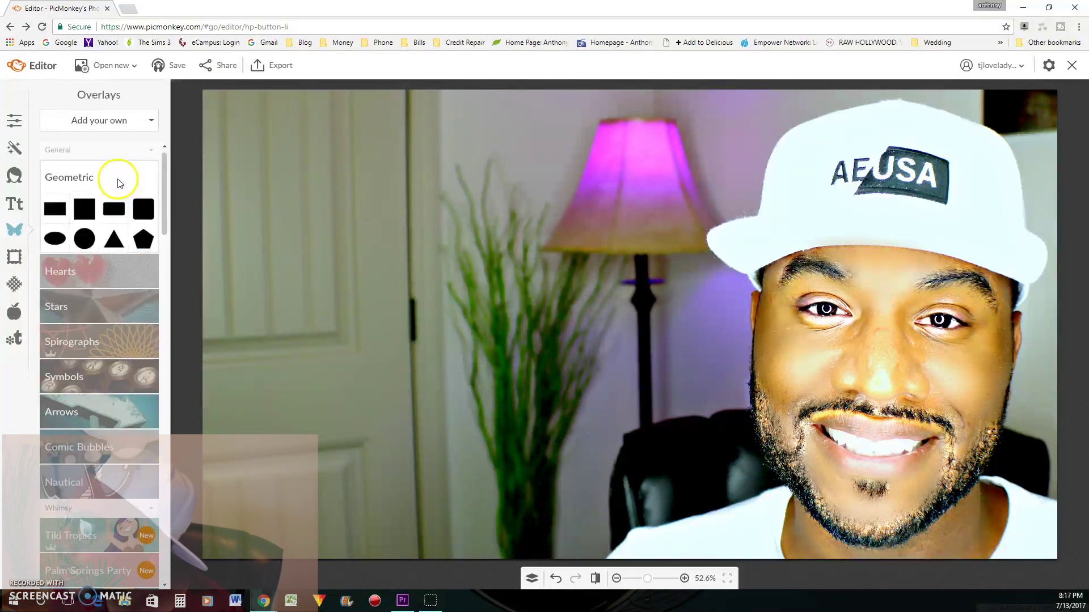
pyautogui.click(118, 213)
pyautogui.moveTo(644, 328); pyautogui.dragTo(335, 165)
pyautogui.click(290, 286)
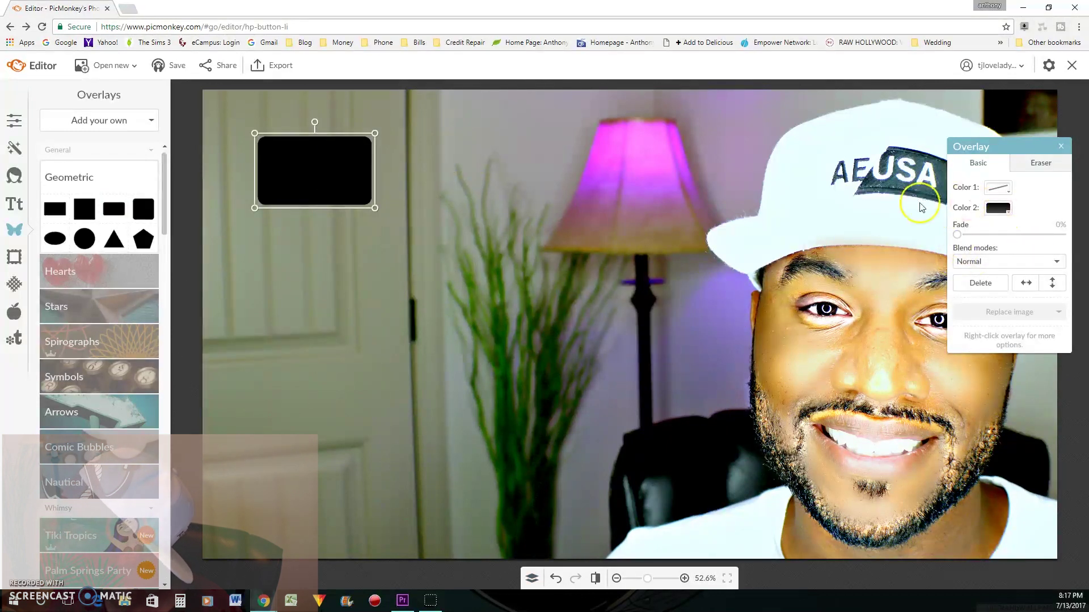
# Step: Recolor the rounded rectangle with the near-white shade sampled from the man's cap
pyautogui.click(1001, 211)
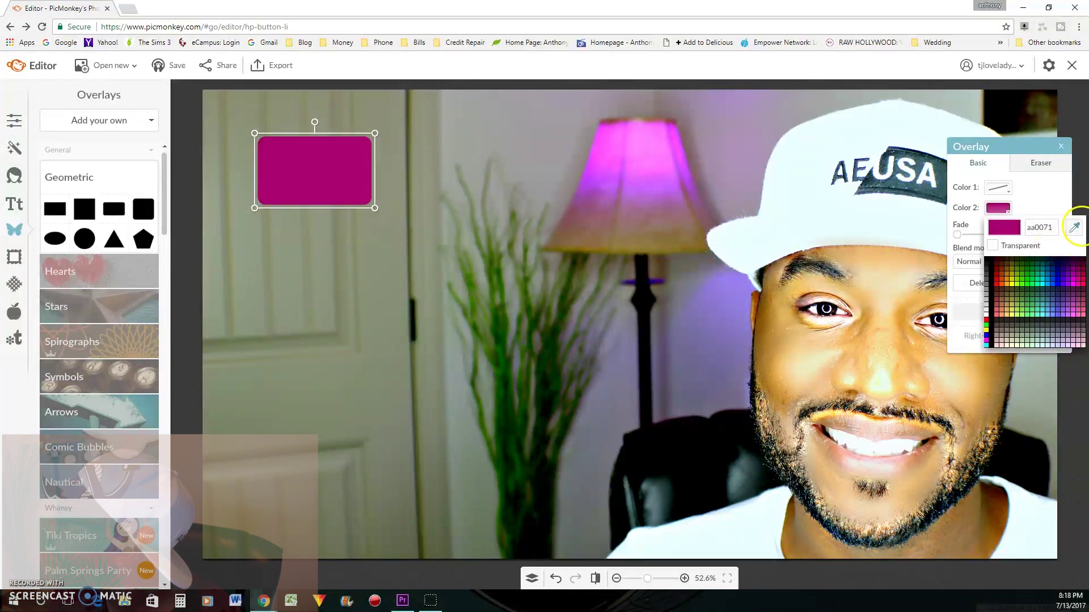
pyautogui.click(1075, 227)
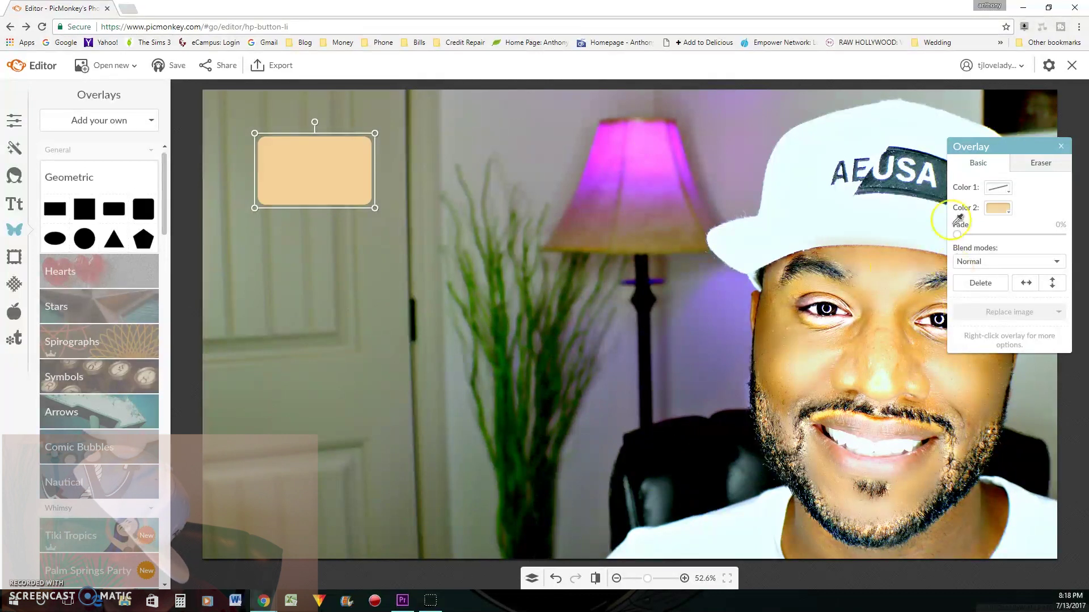
pyautogui.click(788, 162)
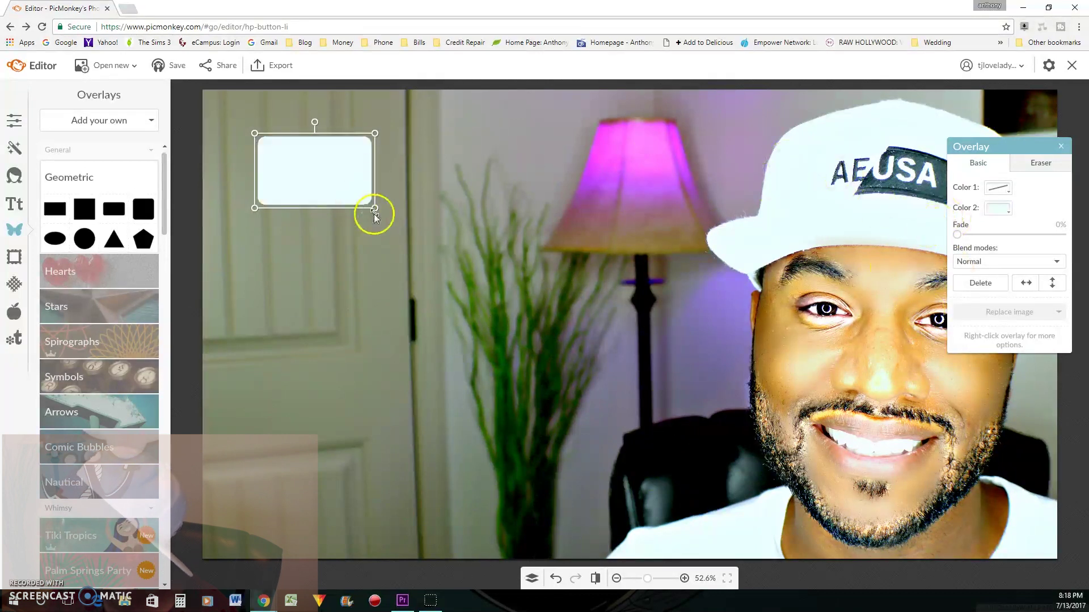
# Step: Enlarge the rounded rectangle into a panel running off the photo's left edge over the door, and set its fade to 21%
pyautogui.moveTo(375, 207); pyautogui.dragTo(594, 520)
pyautogui.moveTo(431, 317); pyautogui.dragTo(404, 336)
pyautogui.moveTo(553, 335); pyautogui.dragTo(330, 313)
pyautogui.moveTo(398, 330); pyautogui.dragTo(651, 332)
pyautogui.moveTo(505, 383); pyautogui.dragTo(285, 390)
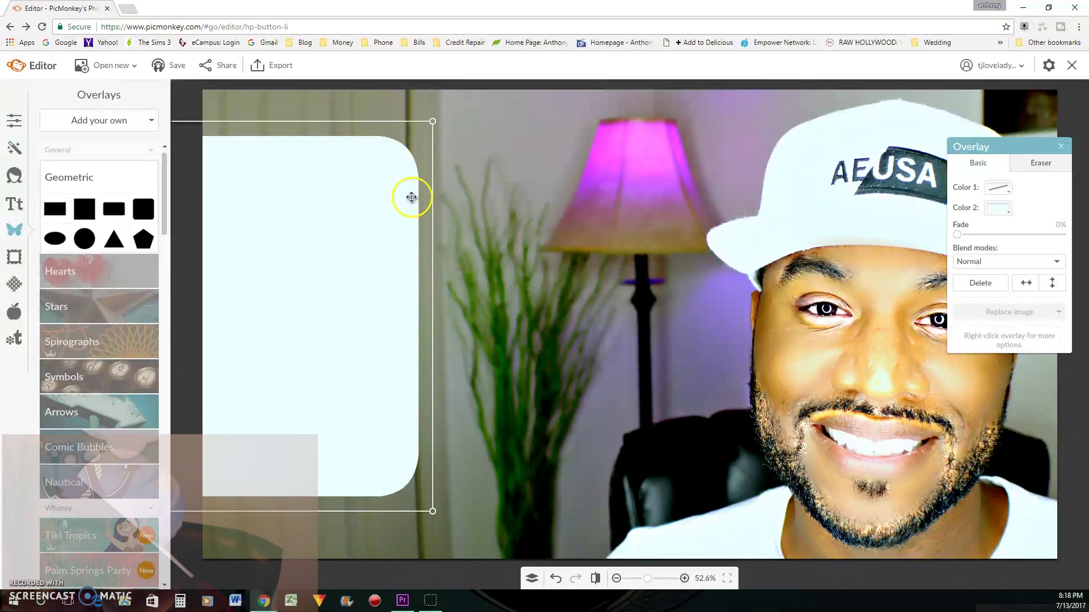
pyautogui.moveTo(435, 120); pyautogui.dragTo(667, 105)
pyautogui.moveTo(665, 511); pyautogui.dragTo(525, 552)
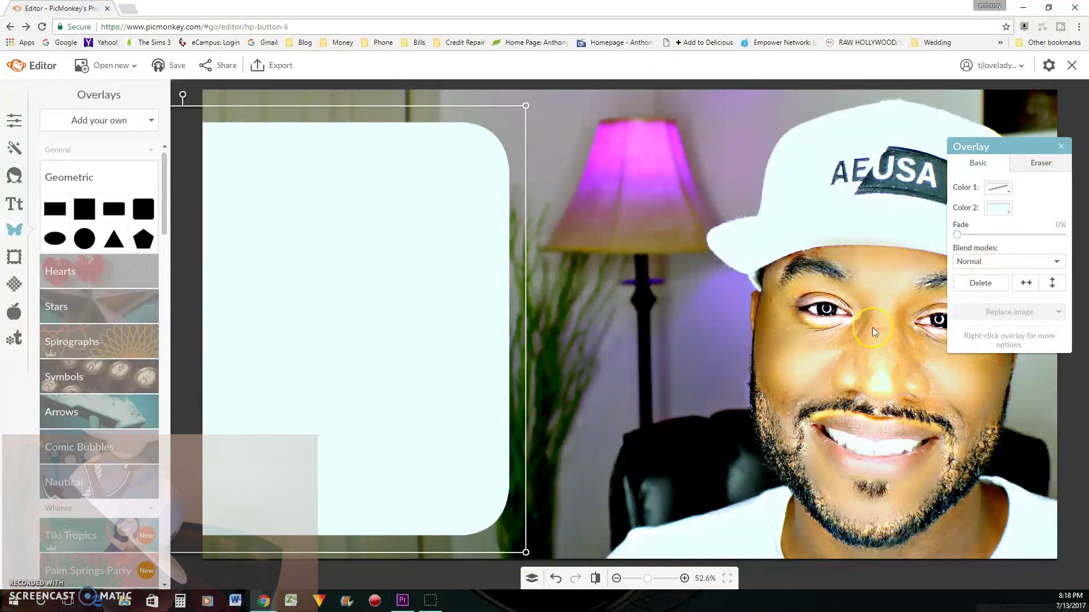
pyautogui.moveTo(977, 237)
pyautogui.mouseDown()
pyautogui.moveTo(999, 236)
pyautogui.moveTo(981, 238)
pyautogui.mouseUp()
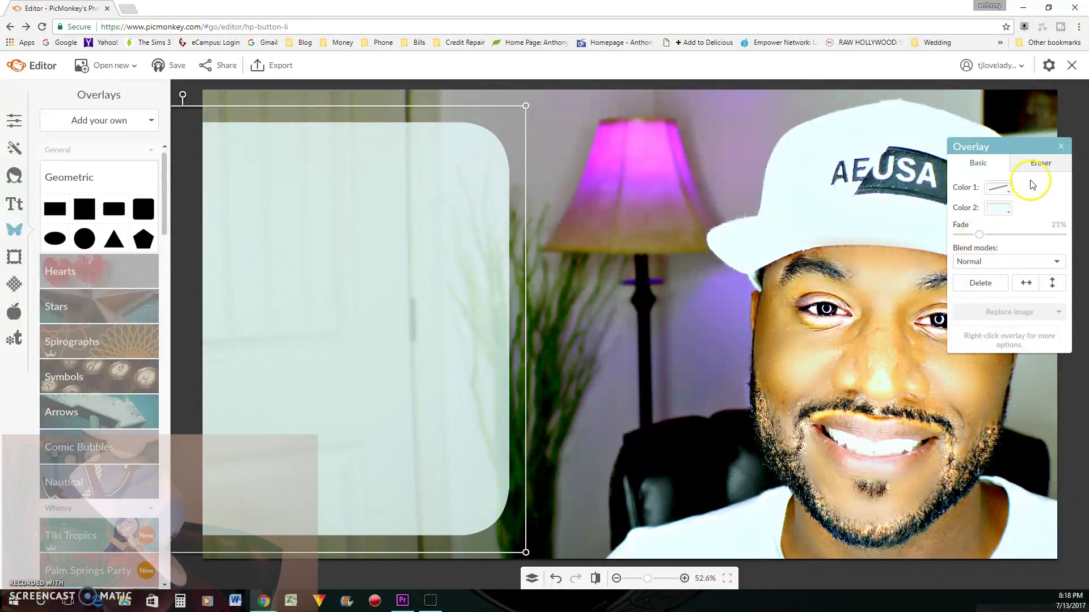
pyautogui.click(1060, 146)
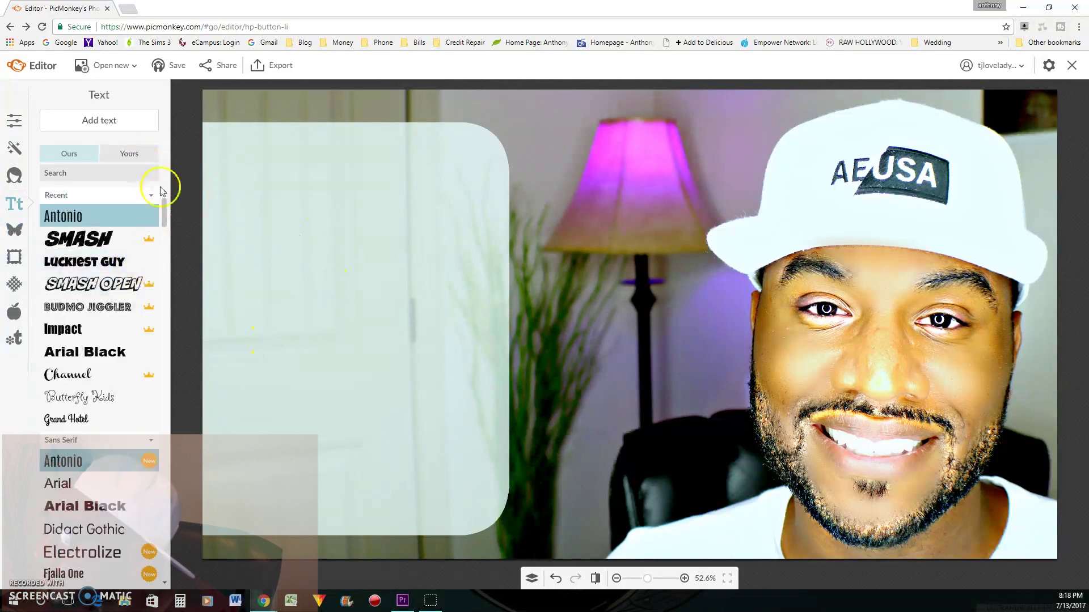
# Step: Browse the text fonts and choose the recently used Smash font
pyautogui.moveTo(167, 214)
pyautogui.mouseDown()
pyautogui.moveTo(175, 382)
pyautogui.moveTo(173, 224)
pyautogui.mouseUp()
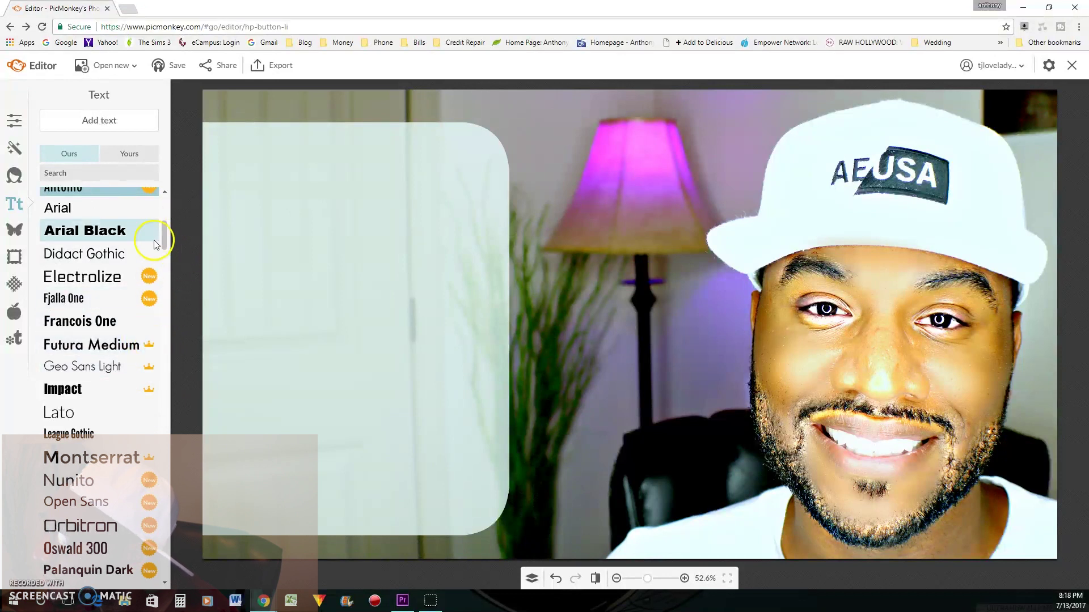
pyautogui.scroll(-2, 160, 310)
pyautogui.moveTo(164, 245); pyautogui.dragTo(170, 567)
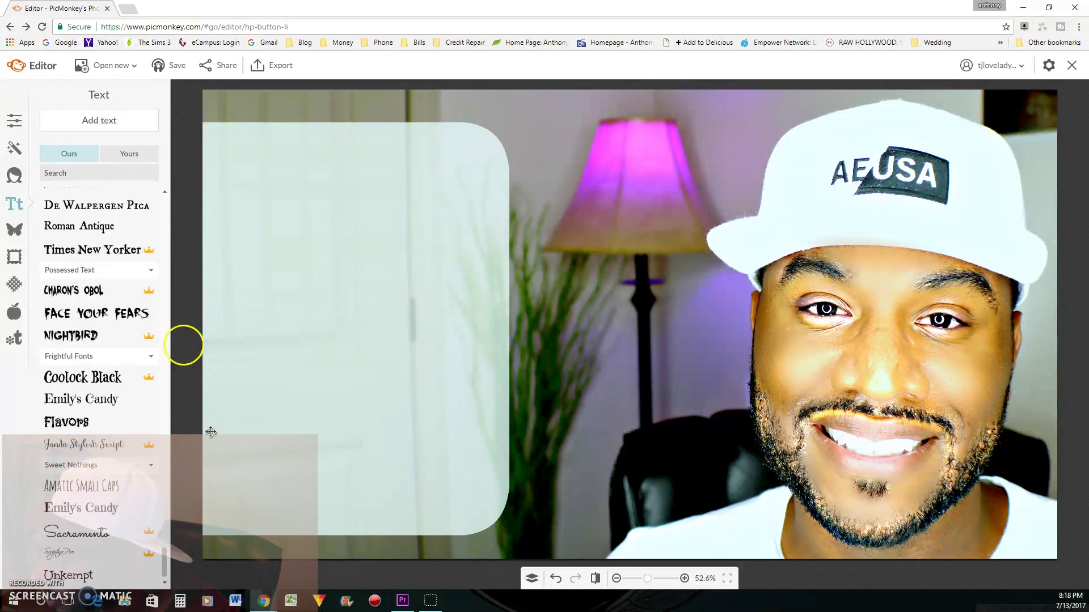
pyautogui.moveTo(165, 564); pyautogui.dragTo(170, 382)
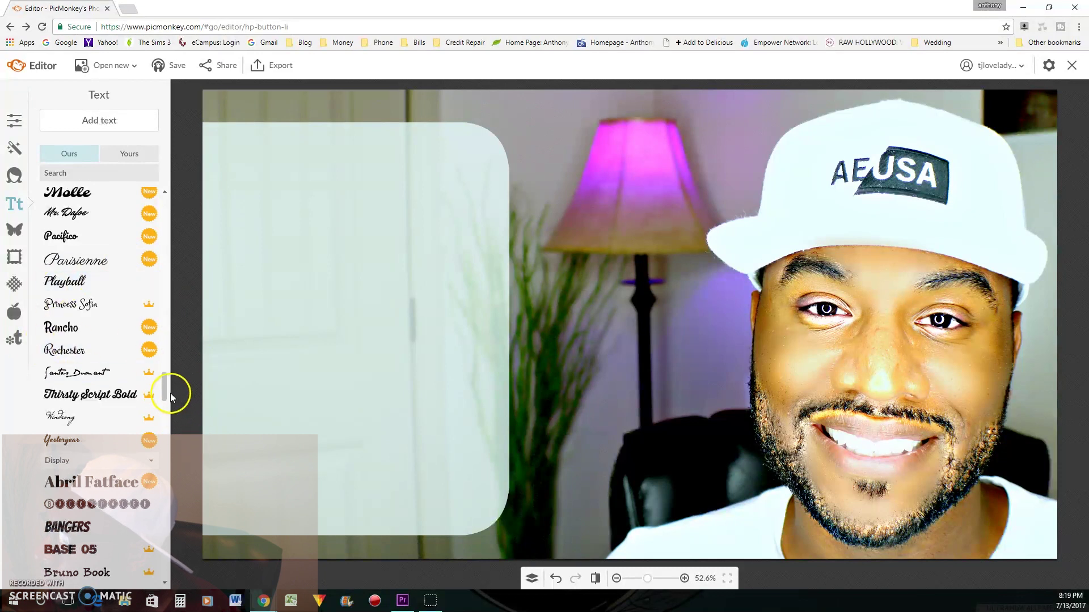
pyautogui.moveTo(163, 391); pyautogui.dragTo(163, 250)
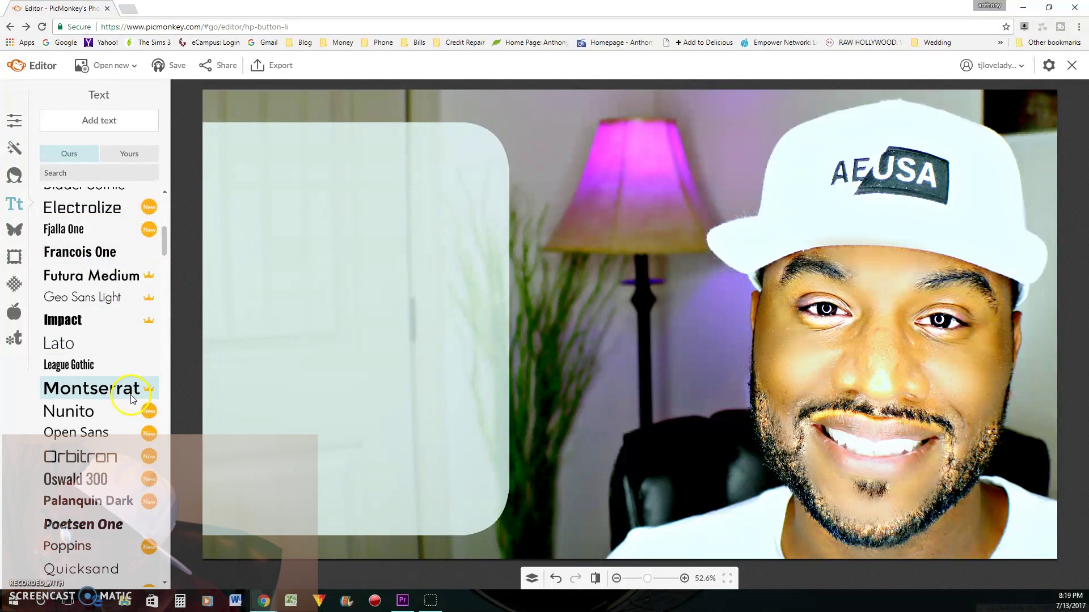
pyautogui.scroll(5, 131, 395)
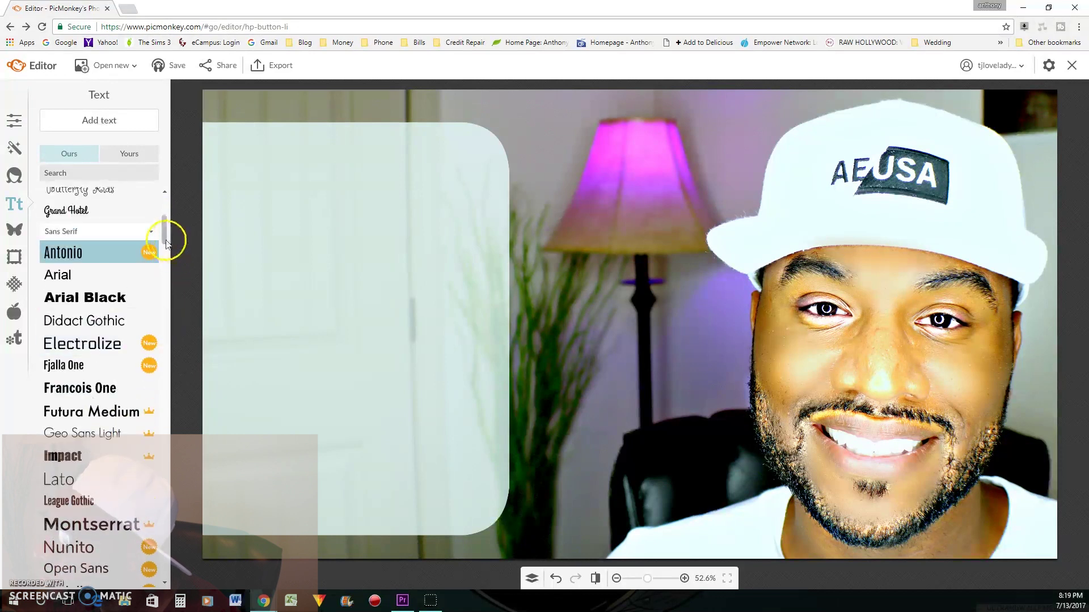
pyautogui.moveTo(166, 244); pyautogui.dragTo(165, 182)
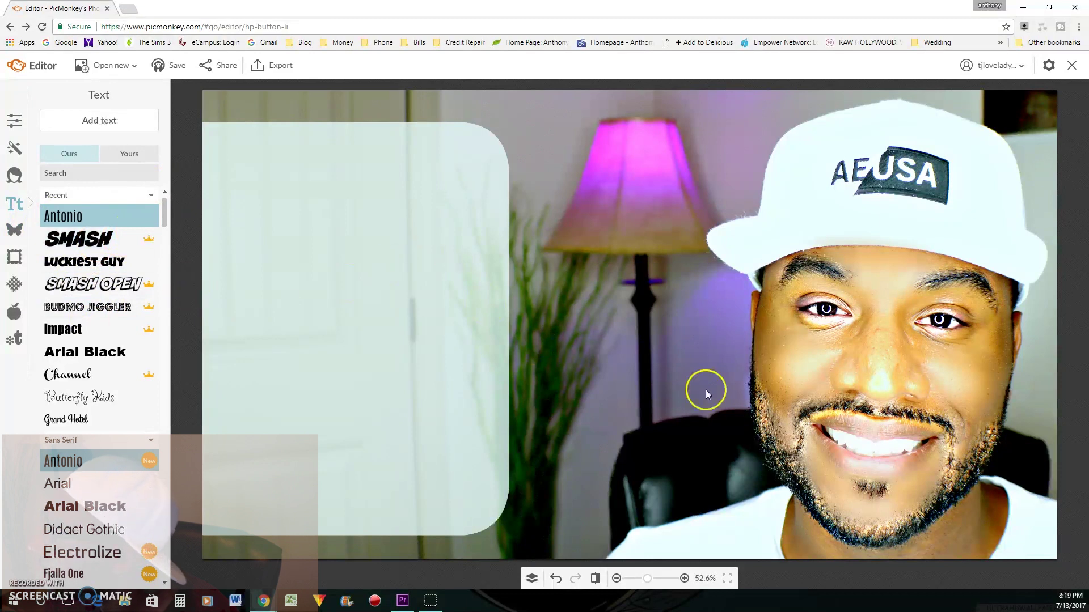
pyautogui.click(72, 238)
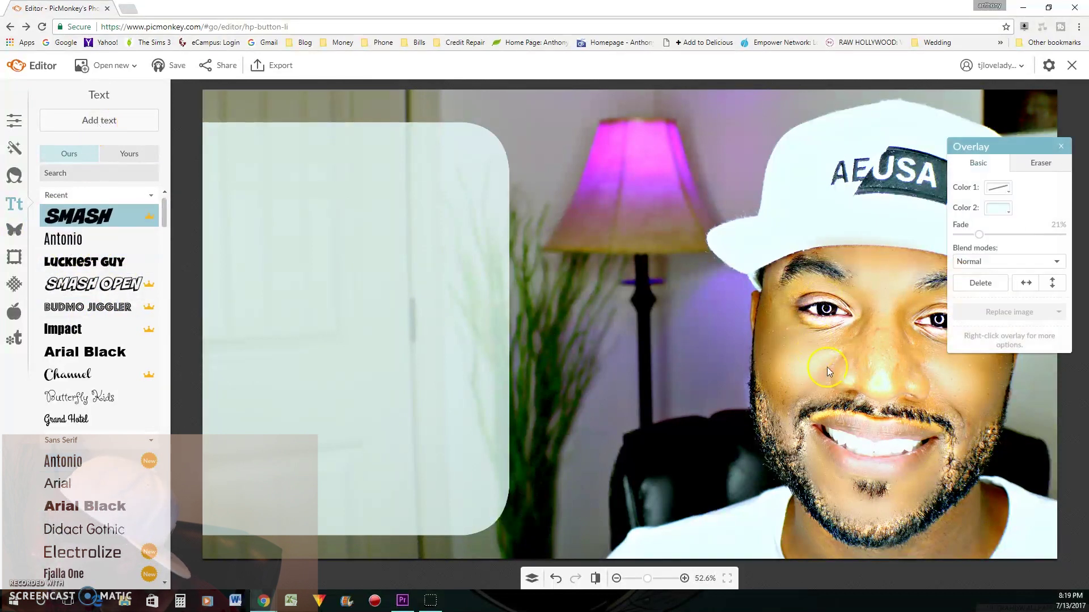
# Step: Add a text box in the middle of the photo reading "HOW TO / CREATE / SCREENSHOTS" on three lines
pyautogui.click(629, 304)
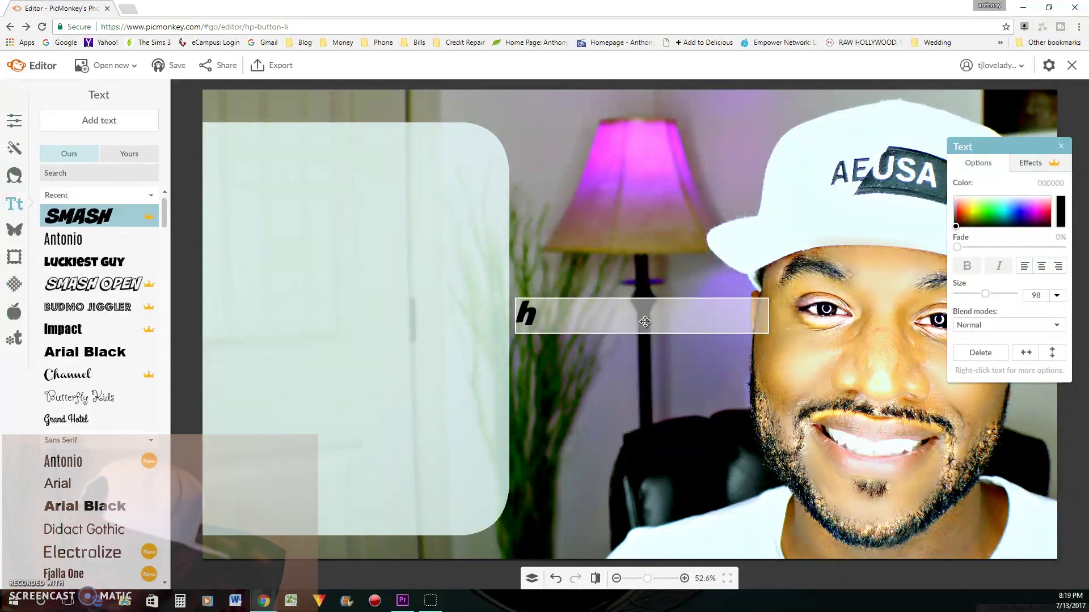
pyautogui.write('HOW')
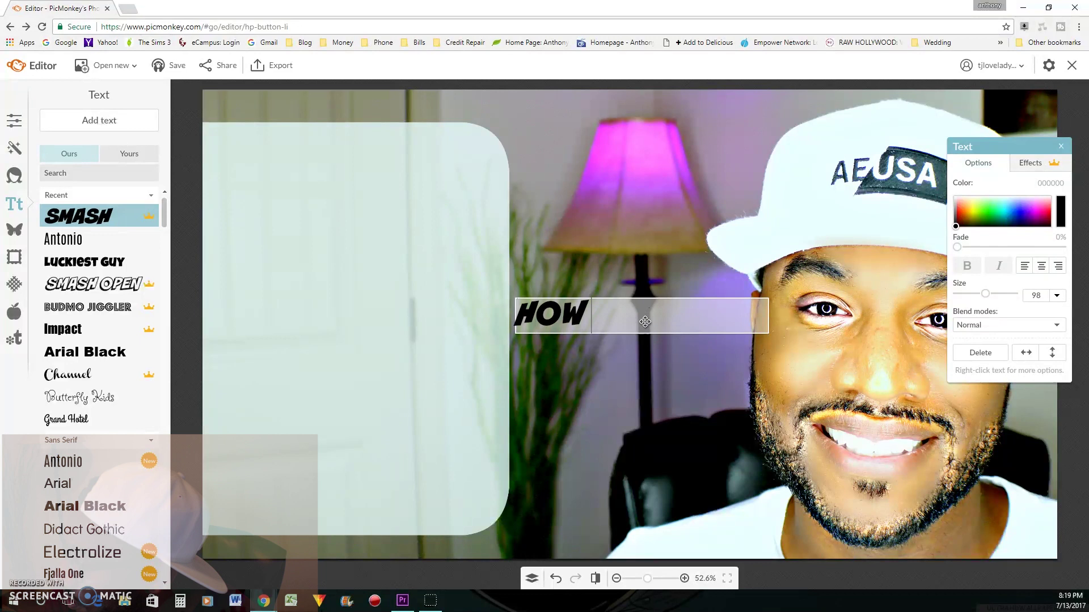
pyautogui.write(' TO')
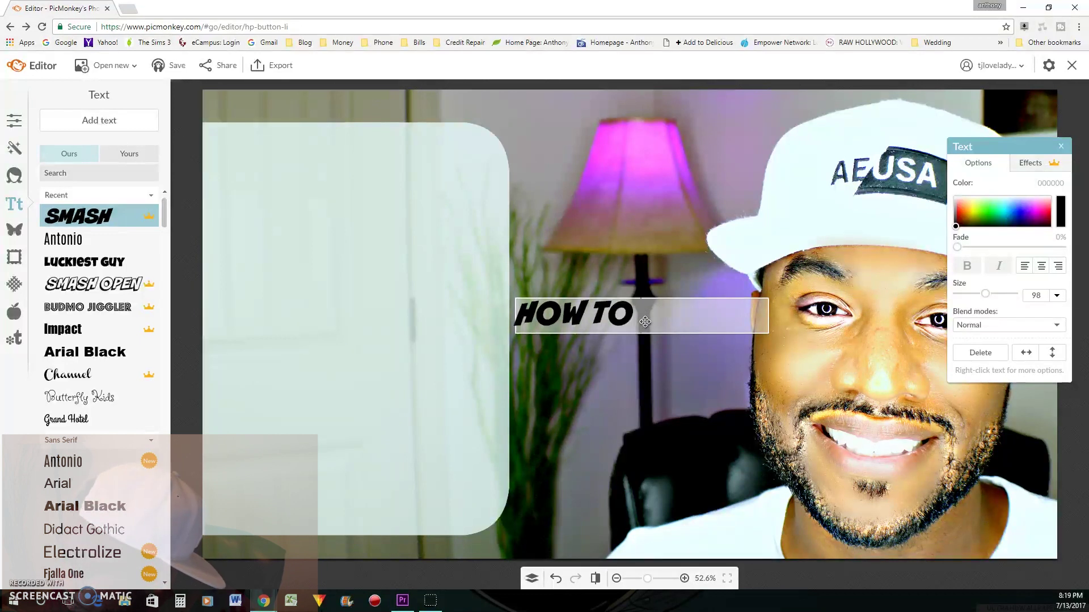
pyautogui.press('Return')
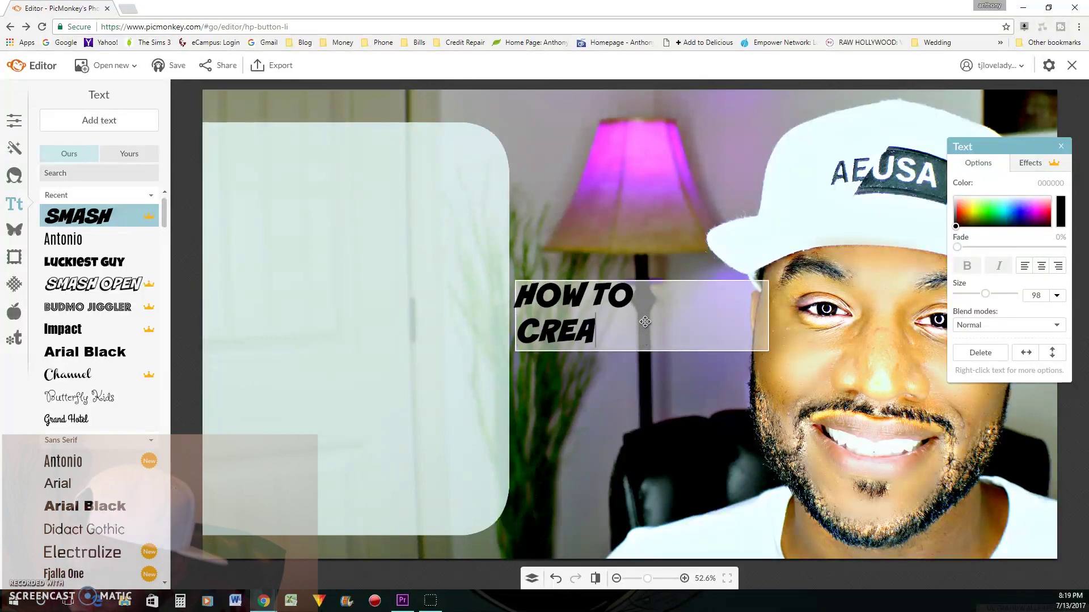
pyautogui.write('CREATE')
pyautogui.press('Return')
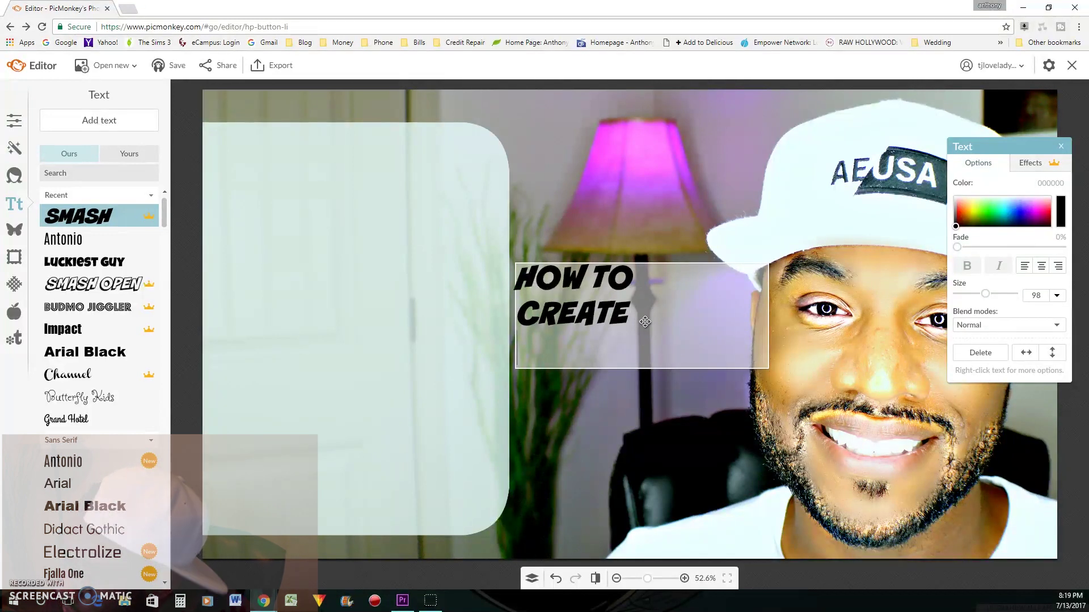
pyautogui.write('SCREENSHOTS')
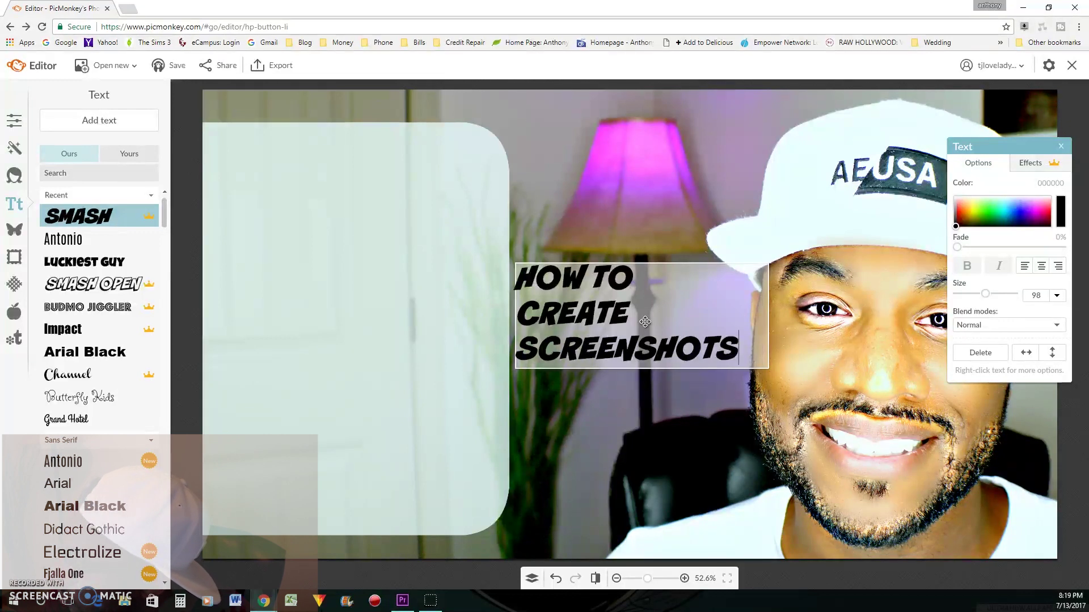
pyautogui.click(749, 425)
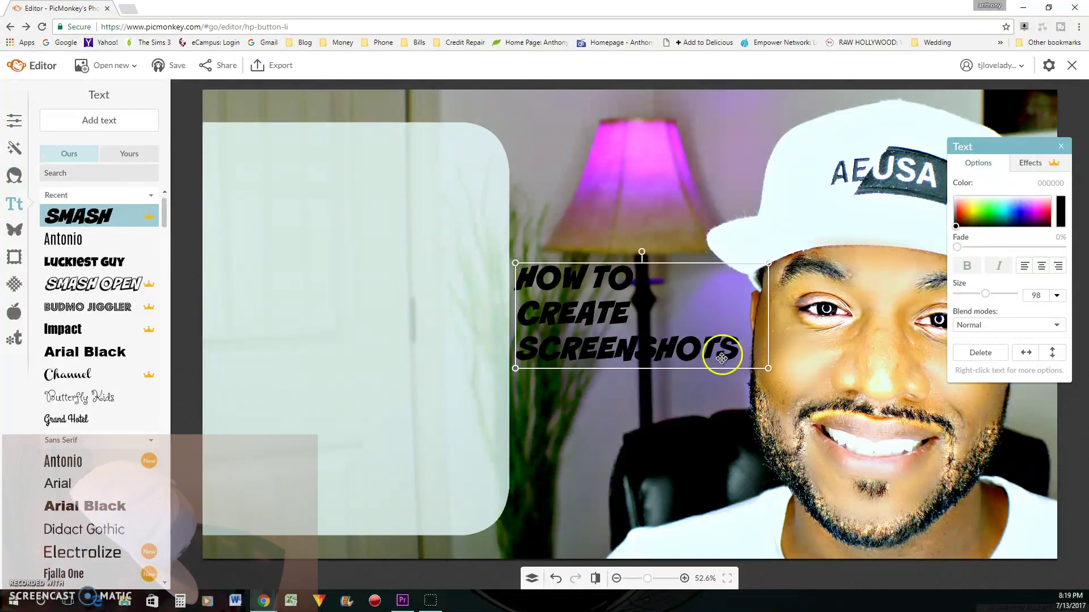
# Step: Move the title onto the pale panel and enlarge it to size 226 so that it fills the panel
pyautogui.moveTo(748, 349); pyautogui.dragTo(462, 289)
pyautogui.click(386, 288)
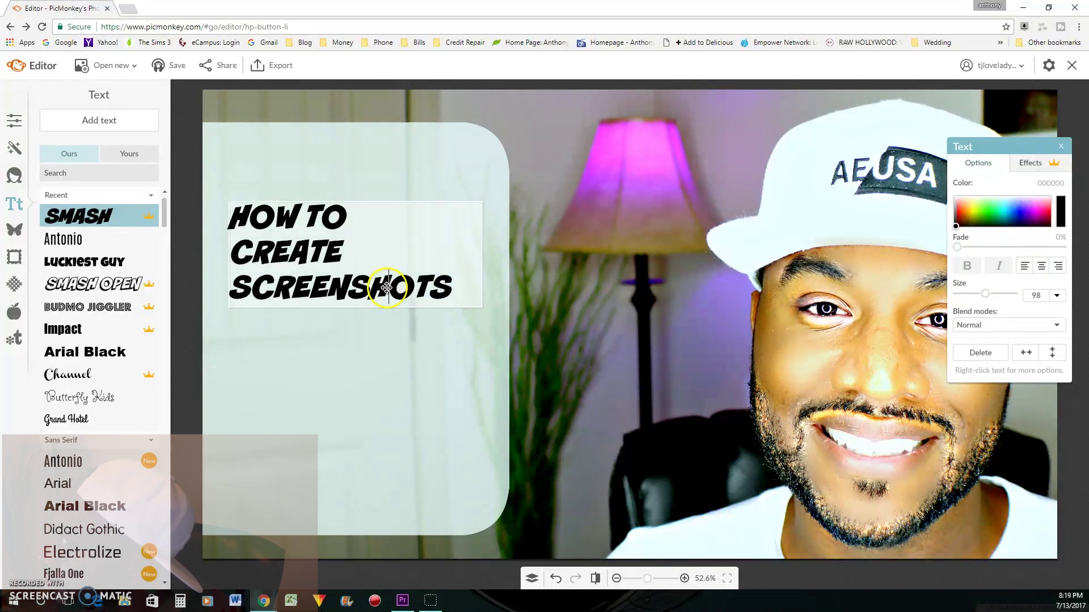
pyautogui.moveTo(460, 289); pyautogui.dragTo(189, 175)
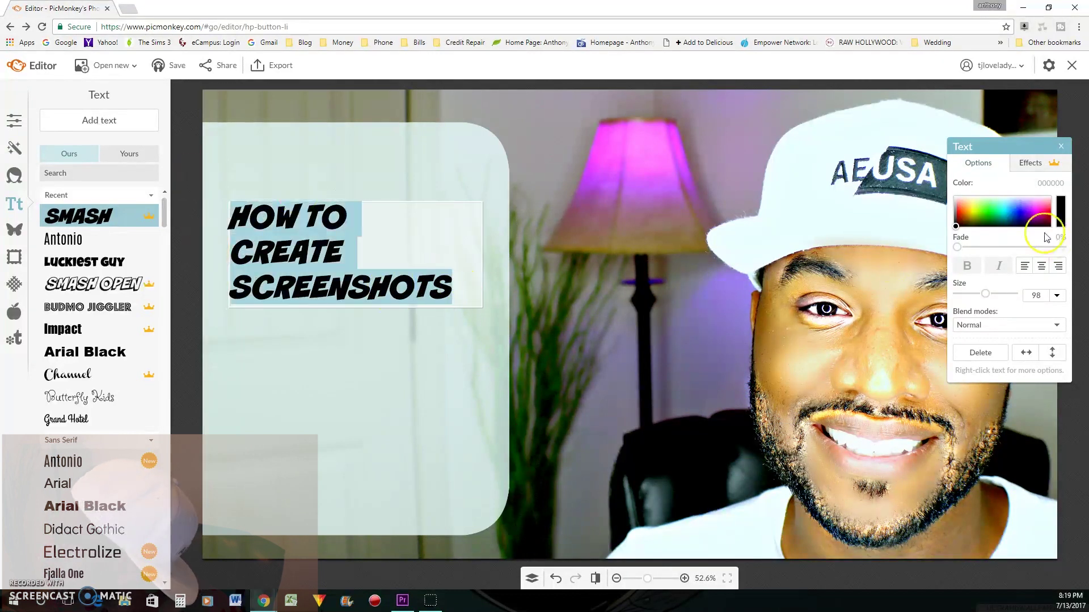
pyautogui.moveTo(986, 293); pyautogui.dragTo(1000, 296)
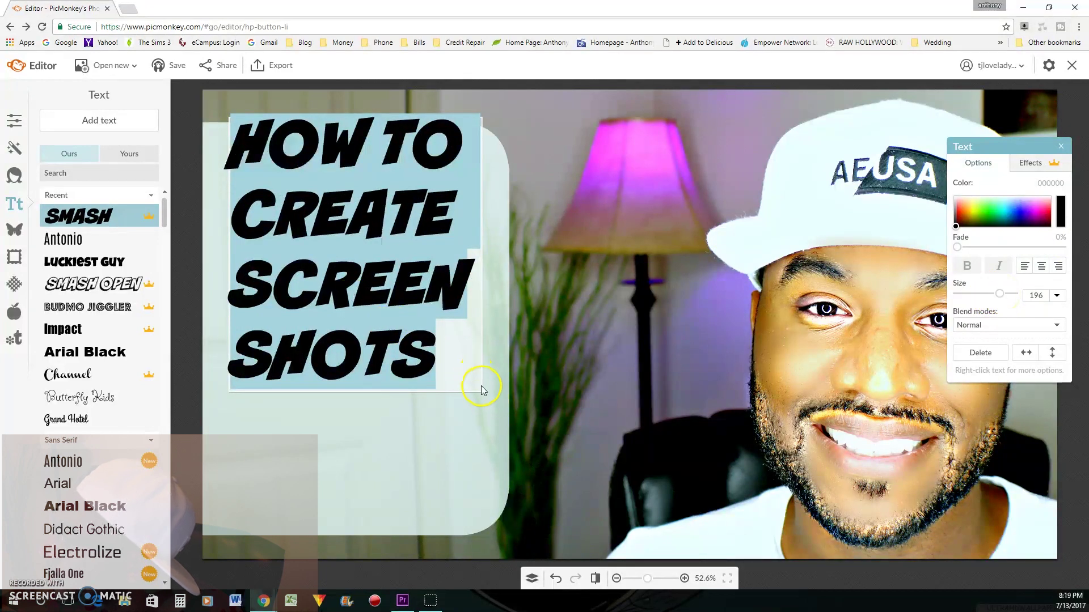
pyautogui.click(518, 372)
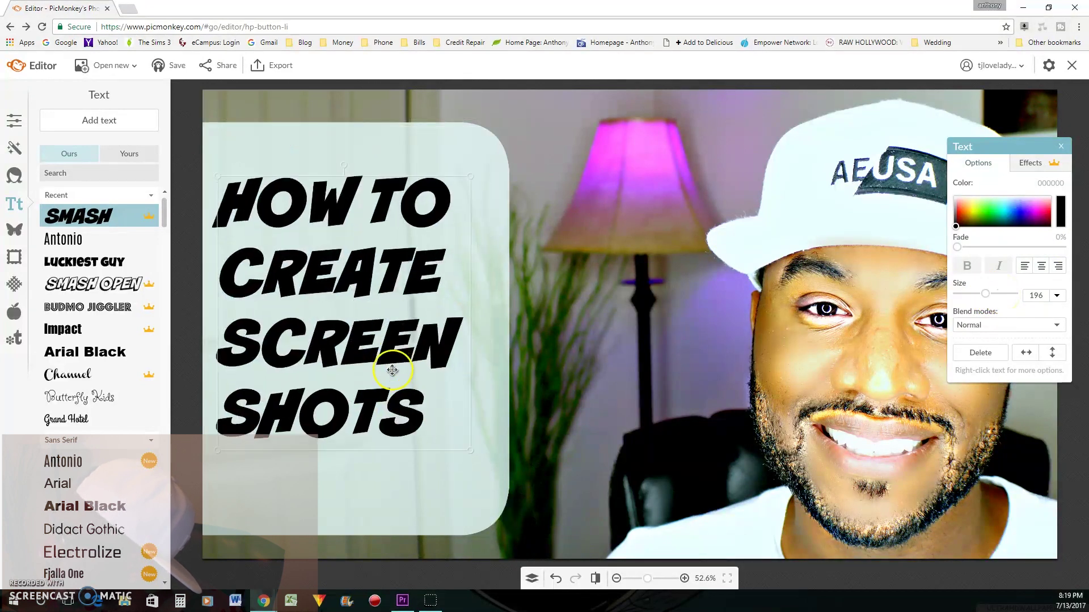
pyautogui.moveTo(471, 452); pyautogui.dragTo(518, 493)
pyautogui.click(583, 331)
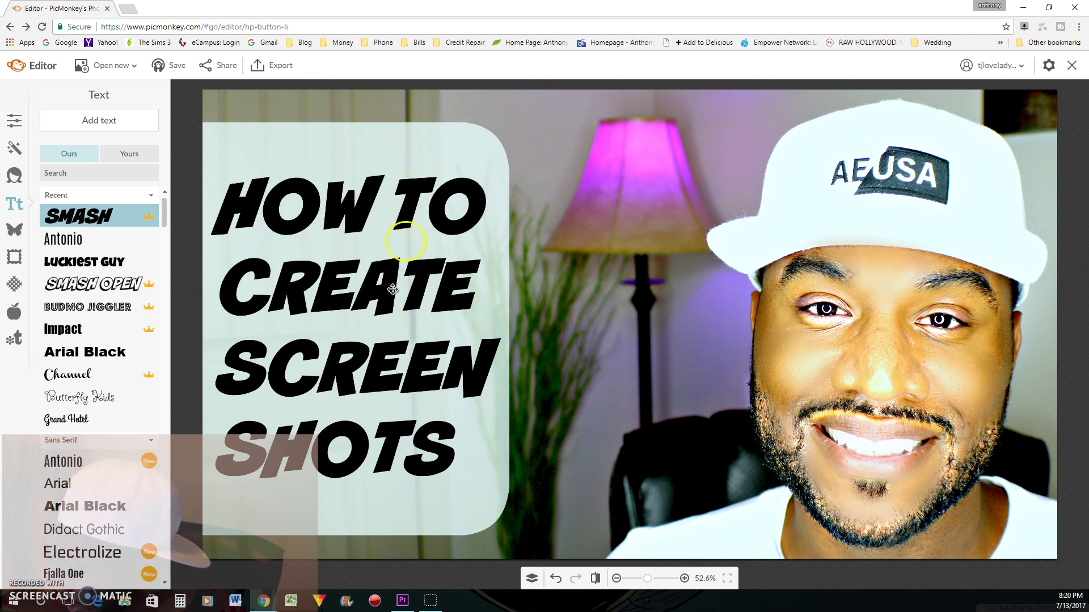
# Step: Delete the pale rounded panel and shift the title slightly up and to the right over the door
pyautogui.click(378, 143)
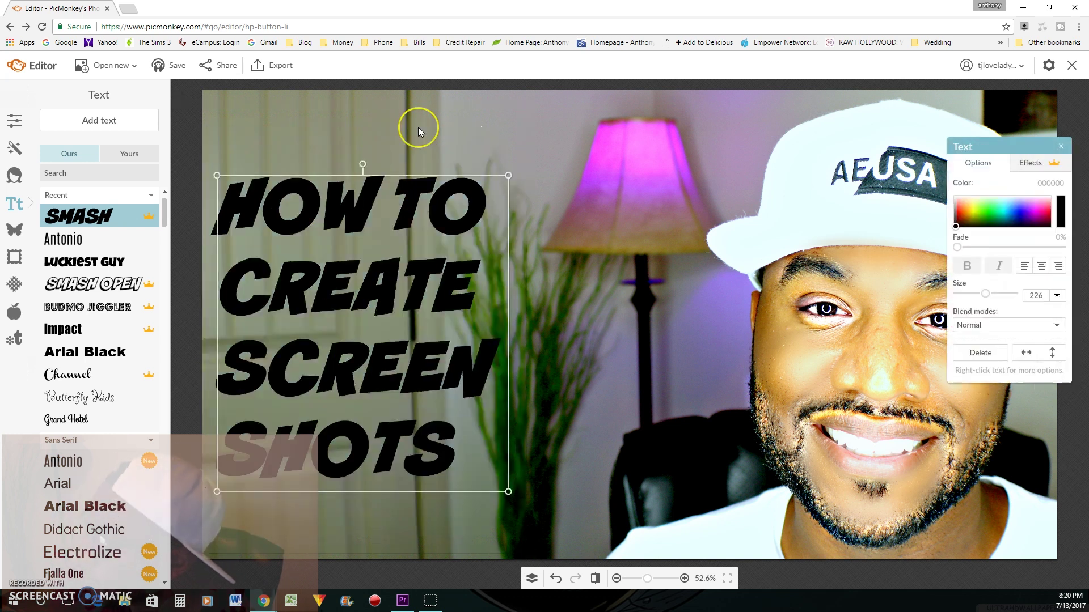
pyautogui.moveTo(406, 325); pyautogui.dragTo(444, 297)
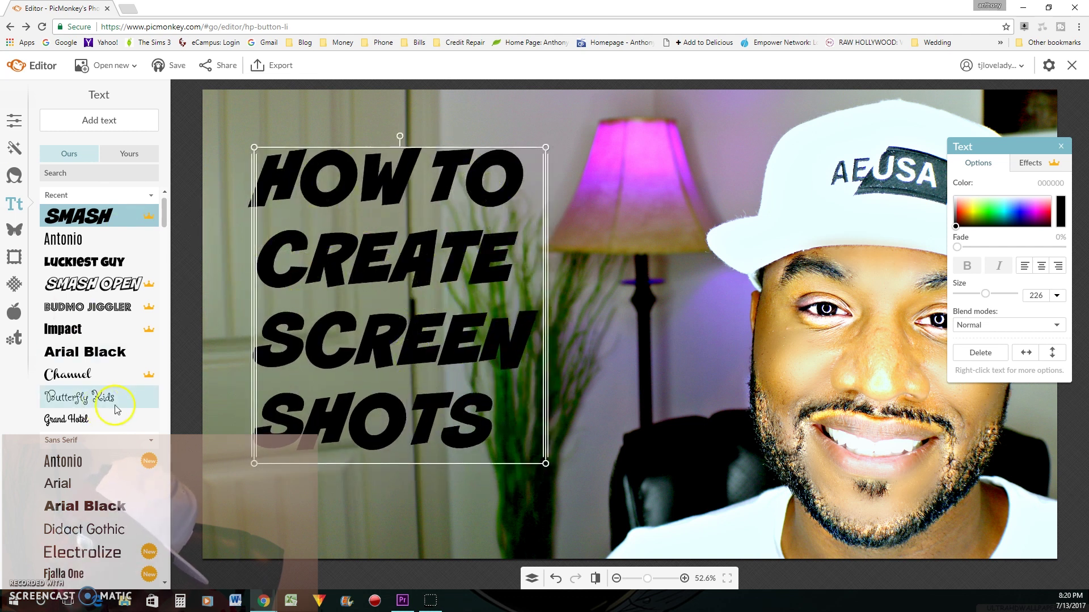
# Step: Open the Draw effect, set hardness to 26% and brush size to 118, and apply it without painting anything
pyautogui.click(17, 150)
pyautogui.scroll(-3, 193, 224)
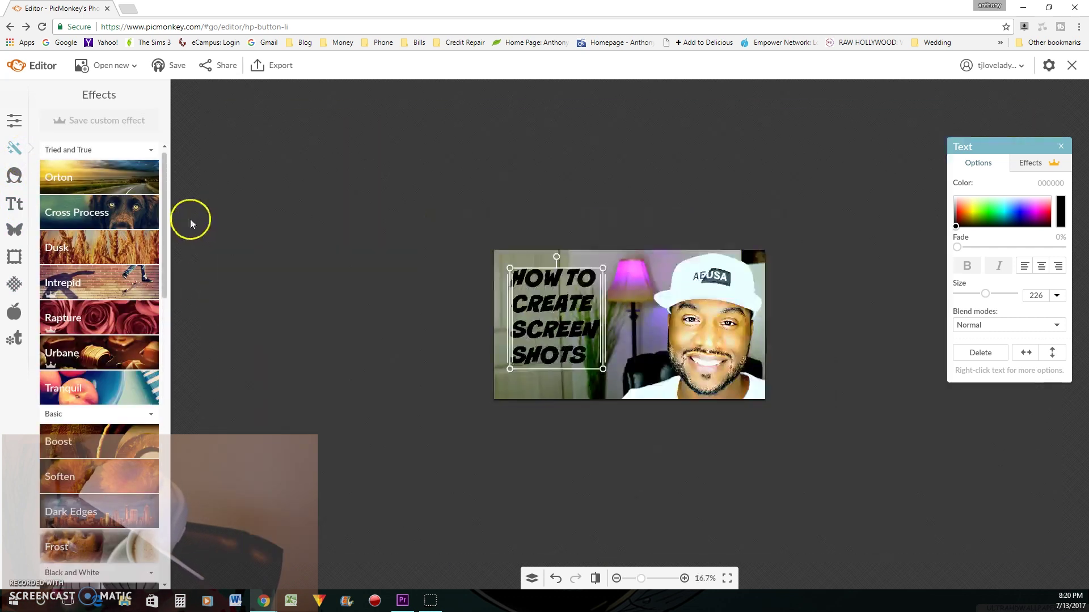
pyautogui.scroll(3, 649, 366)
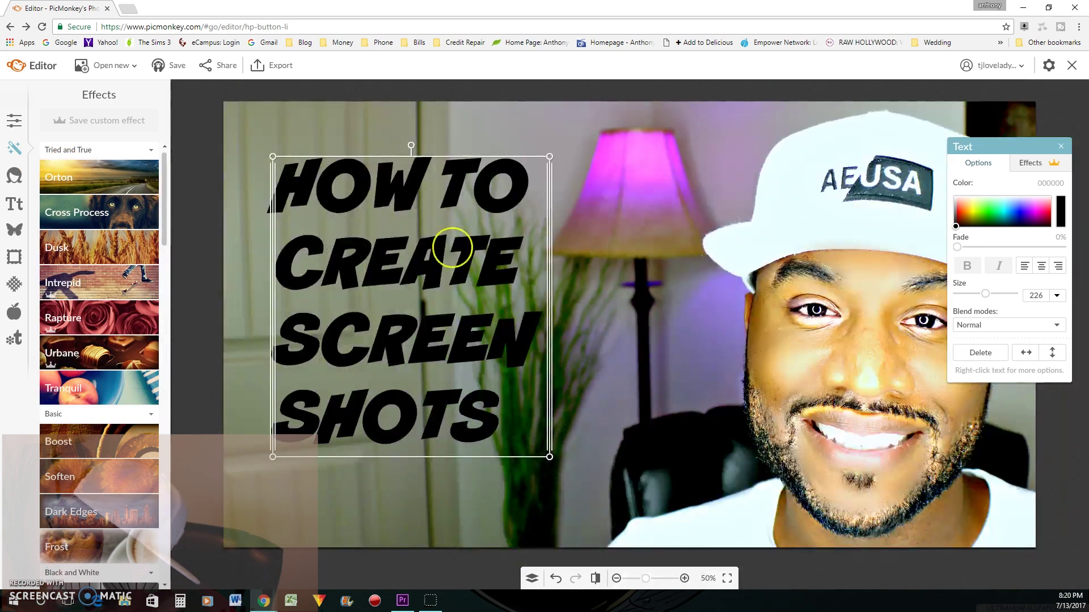
pyautogui.moveTo(165, 205); pyautogui.dragTo(155, 536)
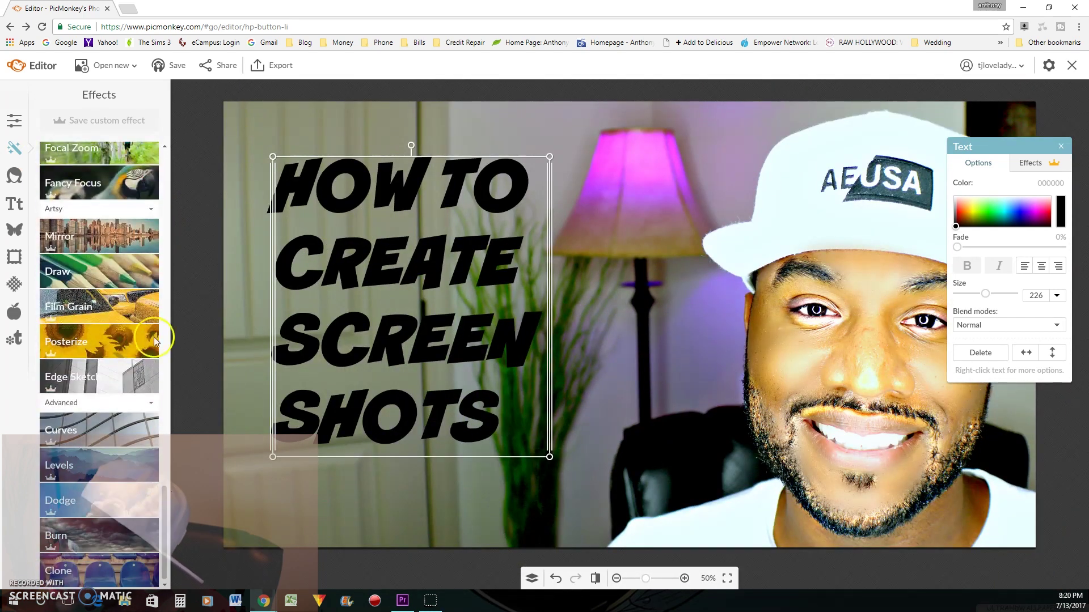
pyautogui.click(129, 275)
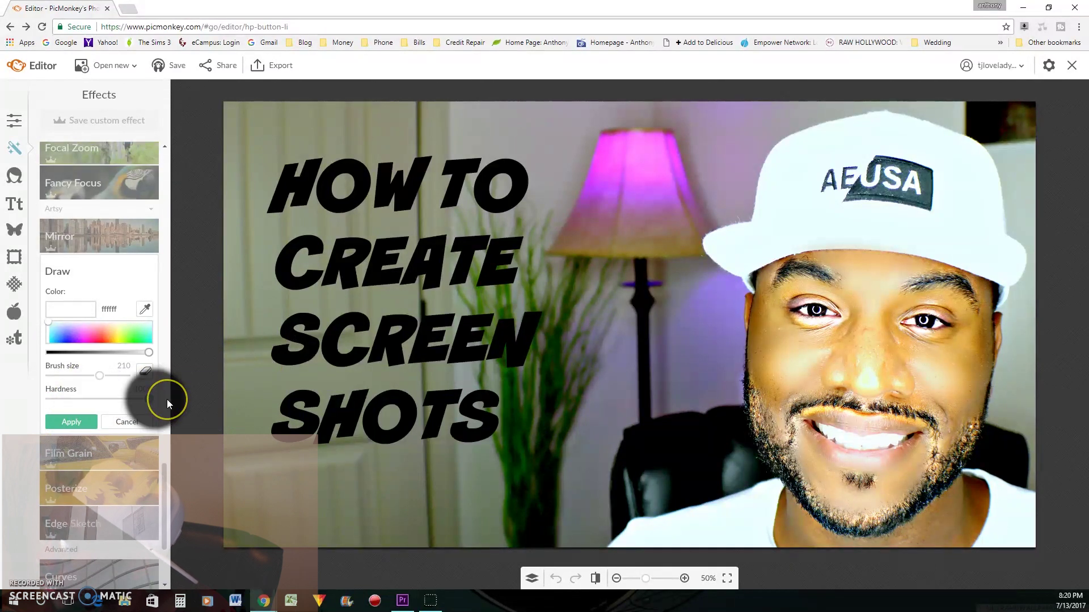
pyautogui.moveTo(167, 399); pyautogui.dragTo(77, 397)
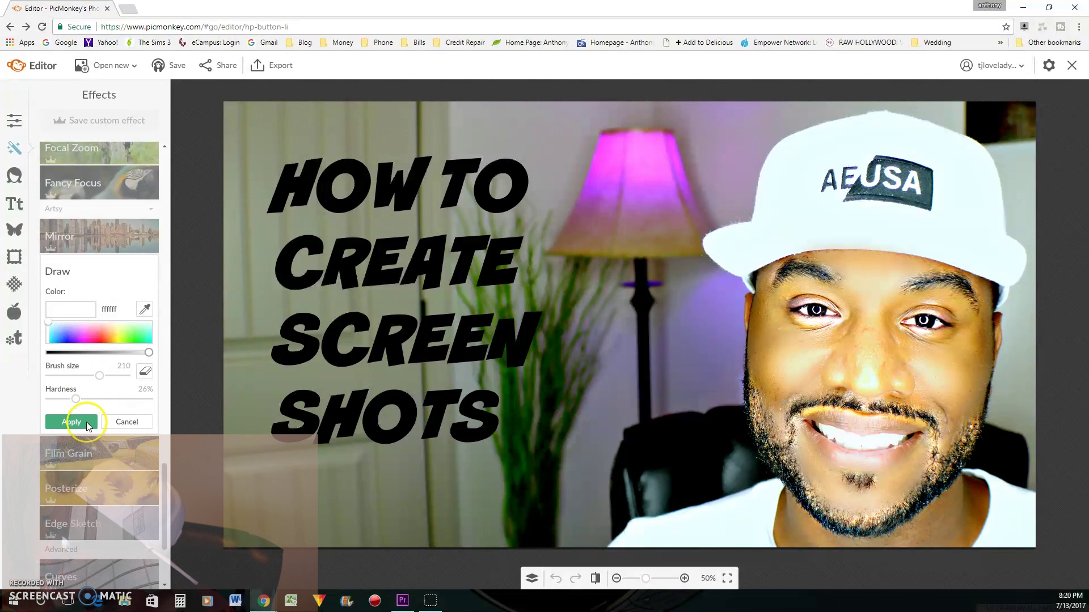
pyautogui.moveTo(99, 377)
pyautogui.mouseDown()
pyautogui.moveTo(77, 379)
pyautogui.moveTo(86, 380)
pyautogui.mouseUp()
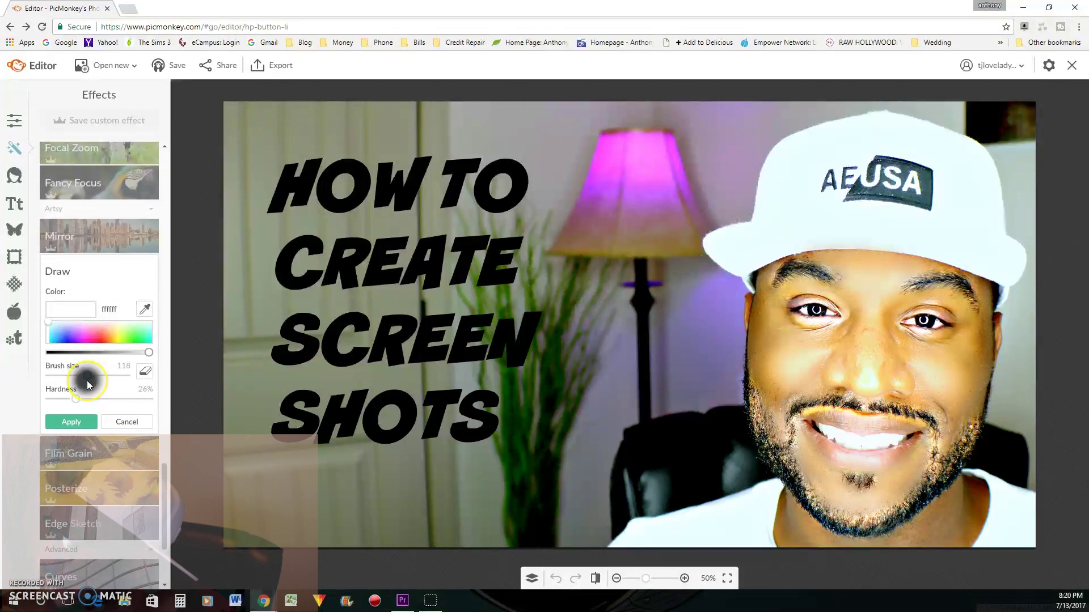
pyautogui.click(71, 422)
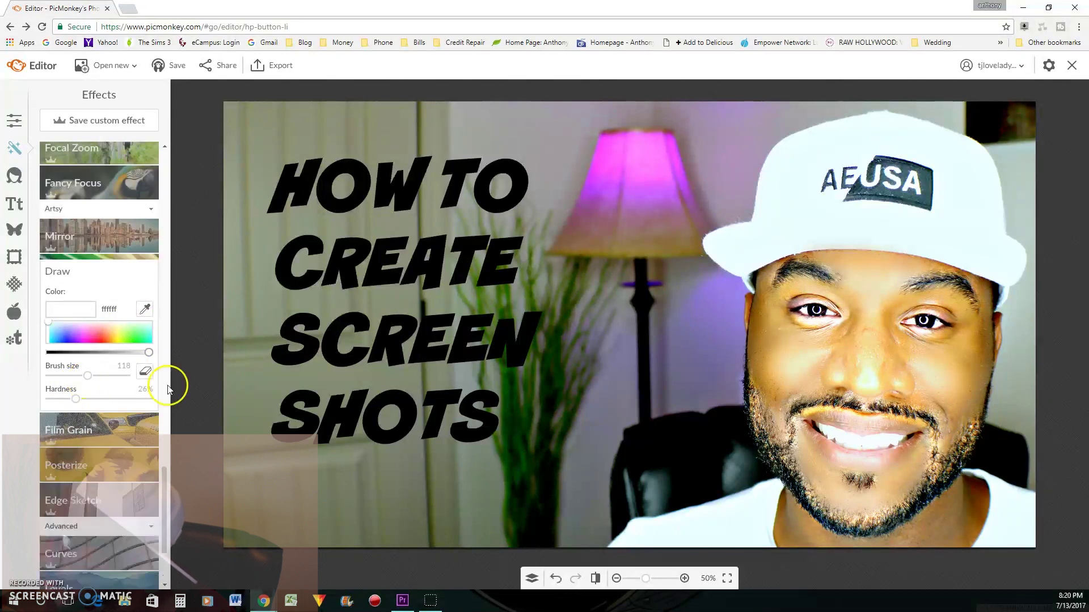
# Step: Using the Draw effect in white with brush size 73 and 25% hardness, paint a soft glow around all four lines of the title
pyautogui.click(86, 272)
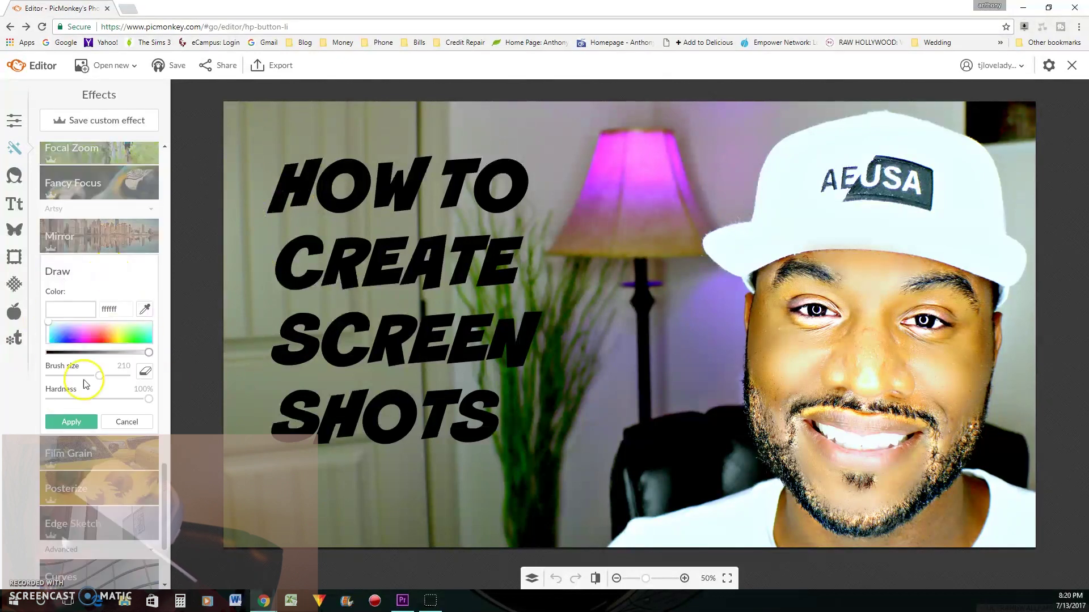
pyautogui.moveTo(76, 398); pyautogui.dragTo(87, 376)
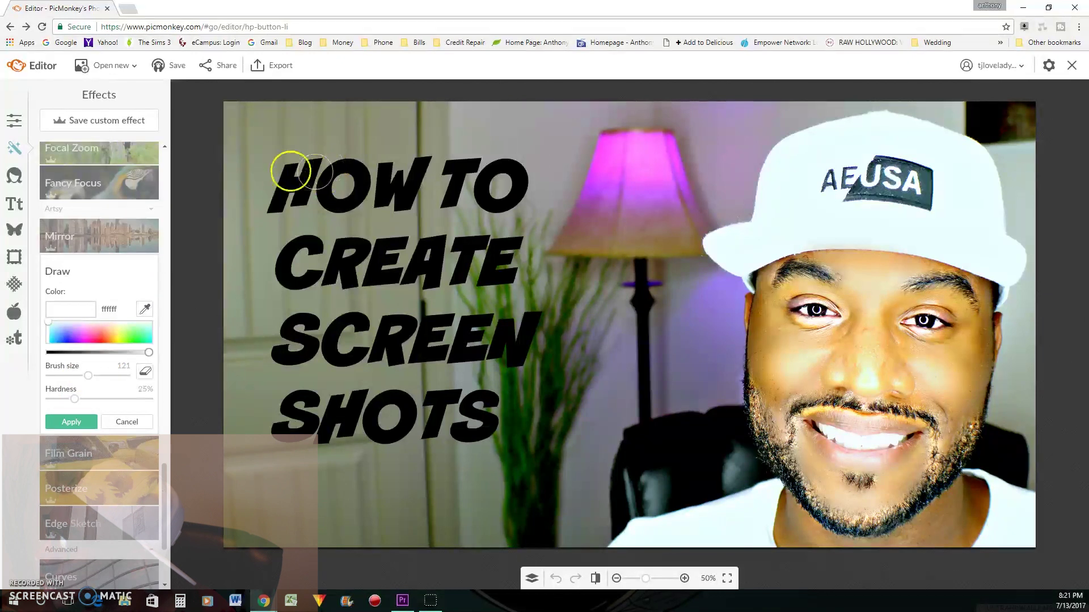
pyautogui.moveTo(84, 377); pyautogui.dragTo(78, 375)
pyautogui.moveTo(278, 151)
pyautogui.mouseDown()
pyautogui.moveTo(271, 211)
pyautogui.moveTo(319, 159)
pyautogui.moveTo(301, 205)
pyautogui.moveTo(288, 177)
pyautogui.moveTo(357, 171)
pyautogui.moveTo(331, 170)
pyautogui.moveTo(323, 183)
pyautogui.moveTo(333, 169)
pyautogui.moveTo(321, 187)
pyautogui.moveTo(342, 200)
pyautogui.moveTo(358, 166)
pyautogui.moveTo(393, 169)
pyautogui.moveTo(381, 165)
pyautogui.moveTo(383, 198)
pyautogui.moveTo(398, 176)
pyautogui.moveTo(402, 202)
pyautogui.moveTo(419, 166)
pyautogui.moveTo(484, 161)
pyautogui.moveTo(463, 168)
pyautogui.moveTo(463, 180)
pyautogui.moveTo(499, 165)
pyautogui.moveTo(479, 199)
pyautogui.moveTo(533, 187)
pyautogui.mouseUp()
pyautogui.moveTo(266, 262)
pyautogui.mouseDown()
pyautogui.moveTo(316, 250)
pyautogui.moveTo(301, 236)
pyautogui.moveTo(286, 271)
pyautogui.moveTo(323, 280)
pyautogui.moveTo(336, 253)
pyautogui.mouseUp()
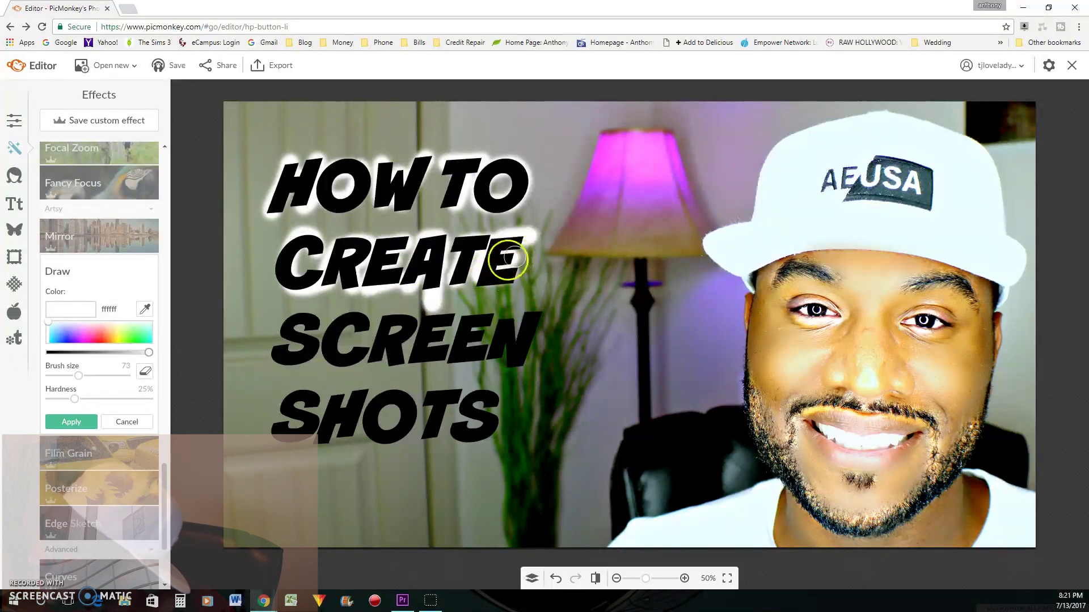
pyautogui.moveTo(279, 358)
pyautogui.mouseDown()
pyautogui.moveTo(367, 327)
pyautogui.moveTo(364, 312)
pyautogui.moveTo(335, 334)
pyautogui.moveTo(347, 357)
pyautogui.moveTo(397, 310)
pyautogui.moveTo(408, 323)
pyautogui.moveTo(382, 346)
pyautogui.moveTo(386, 359)
pyautogui.moveTo(395, 370)
pyautogui.moveTo(422, 324)
pyautogui.moveTo(441, 354)
pyautogui.mouseUp()
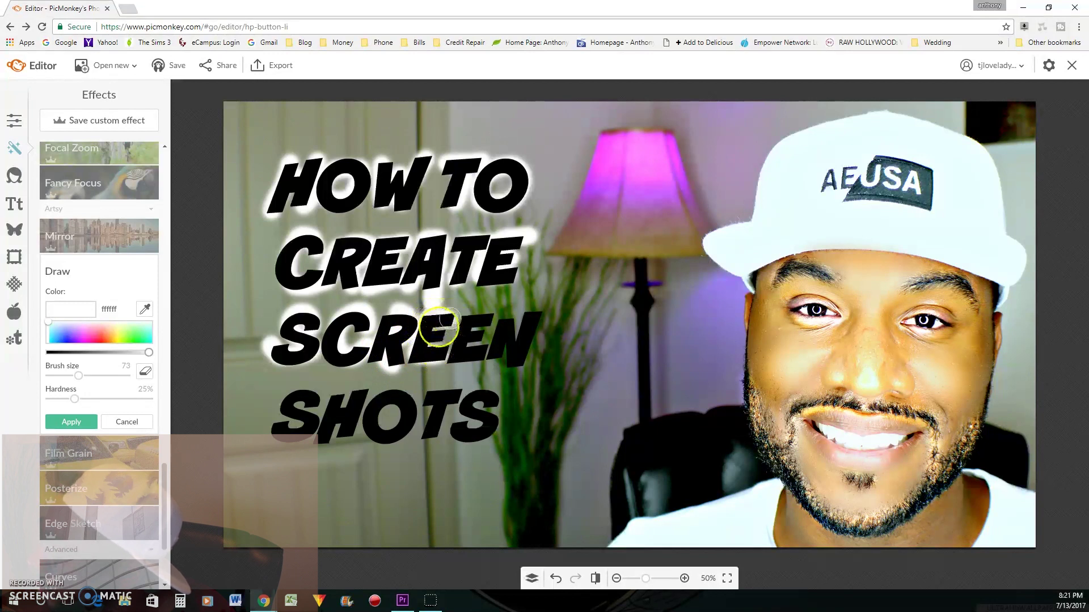
pyautogui.moveTo(441, 334)
pyautogui.mouseDown()
pyautogui.moveTo(471, 324)
pyautogui.moveTo(461, 319)
pyautogui.moveTo(455, 355)
pyautogui.moveTo(489, 350)
pyautogui.moveTo(470, 316)
pyautogui.moveTo(498, 318)
pyautogui.moveTo(507, 328)
pyautogui.moveTo(496, 355)
pyautogui.moveTo(505, 326)
pyautogui.moveTo(510, 357)
pyautogui.moveTo(543, 308)
pyautogui.moveTo(518, 373)
pyautogui.moveTo(382, 401)
pyautogui.moveTo(314, 404)
pyautogui.moveTo(299, 394)
pyautogui.moveTo(274, 412)
pyautogui.moveTo(304, 423)
pyautogui.mouseUp()
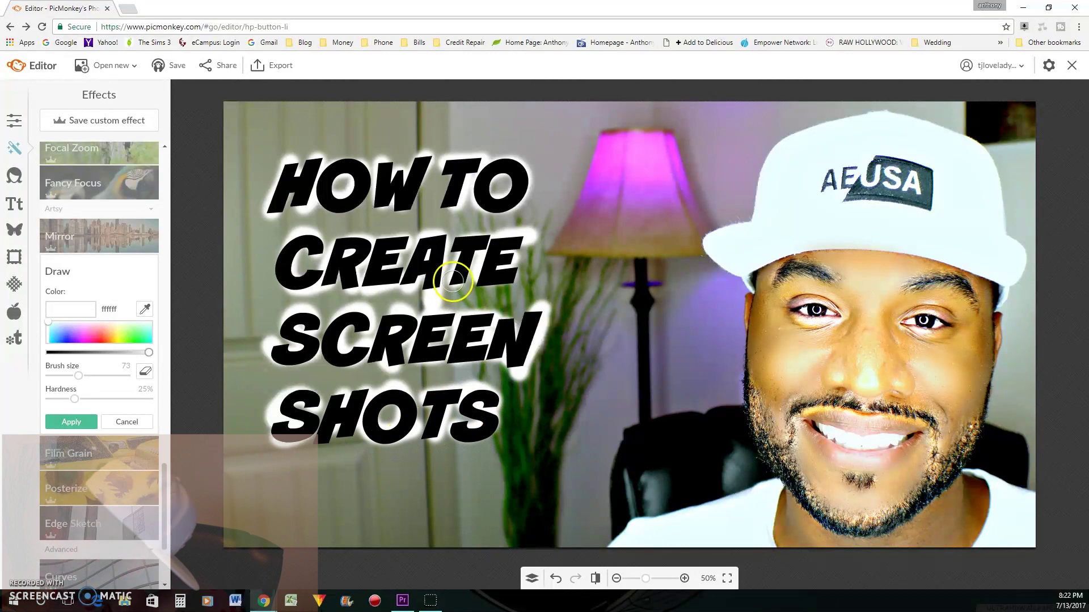
# Step: Sample pink ff7aff from the lampshade, paint it around the first letter of each title line, and apply the drawing
pyautogui.click(60, 335)
pyautogui.moveTo(63, 335); pyautogui.dragTo(92, 337)
pyautogui.click(144, 309)
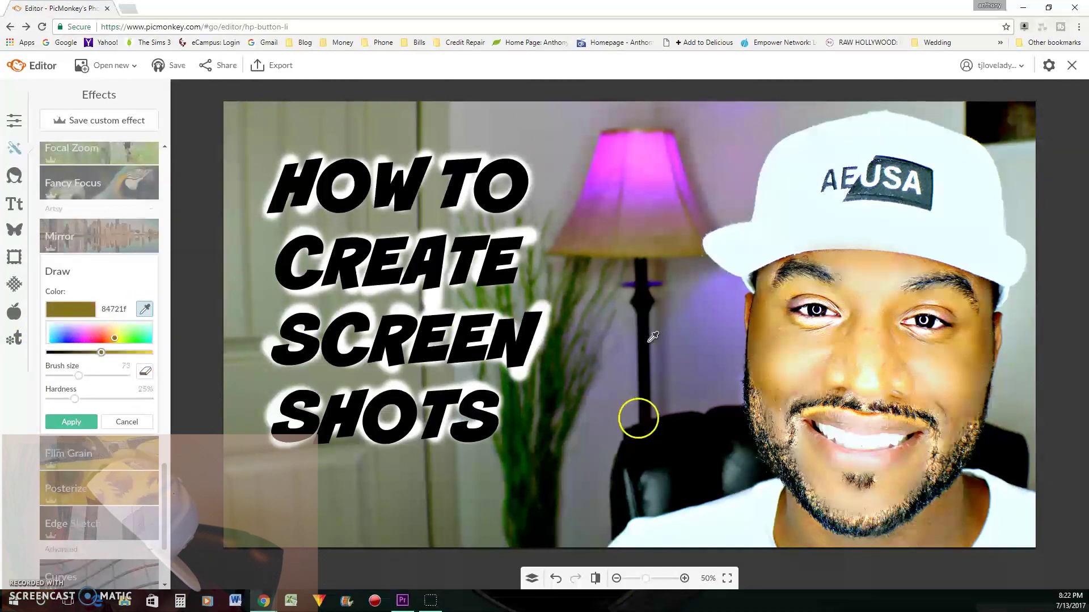
pyautogui.click(658, 153)
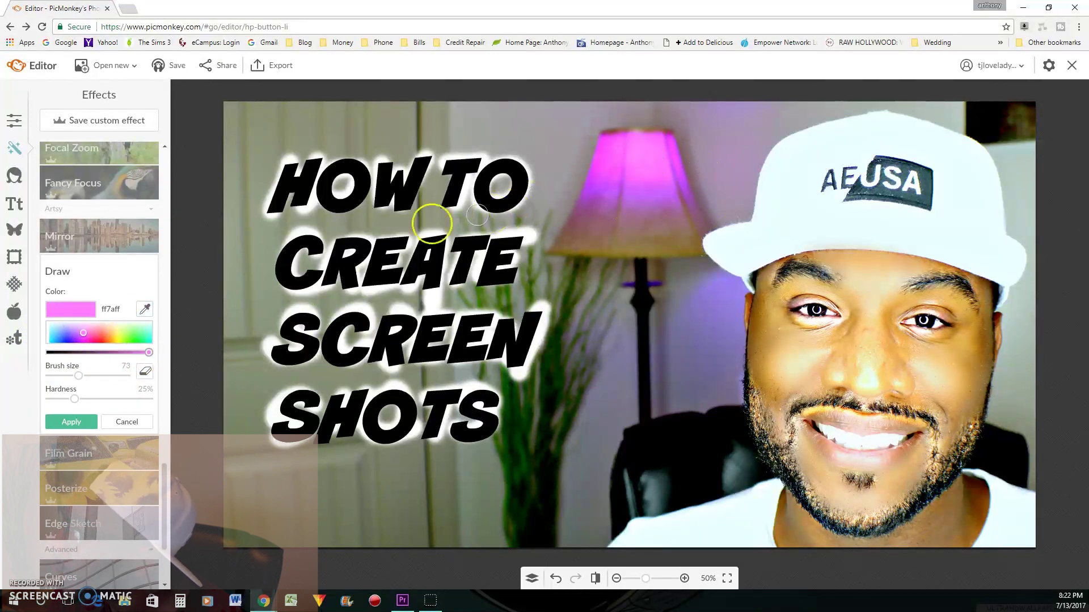
pyautogui.moveTo(294, 173); pyautogui.dragTo(287, 189)
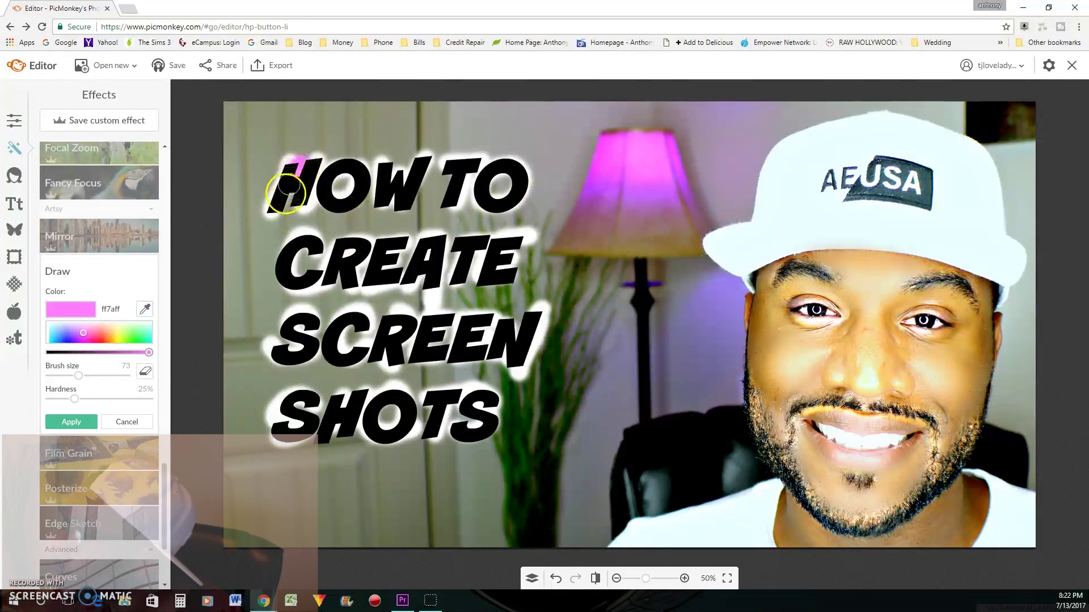
pyautogui.click(329, 154)
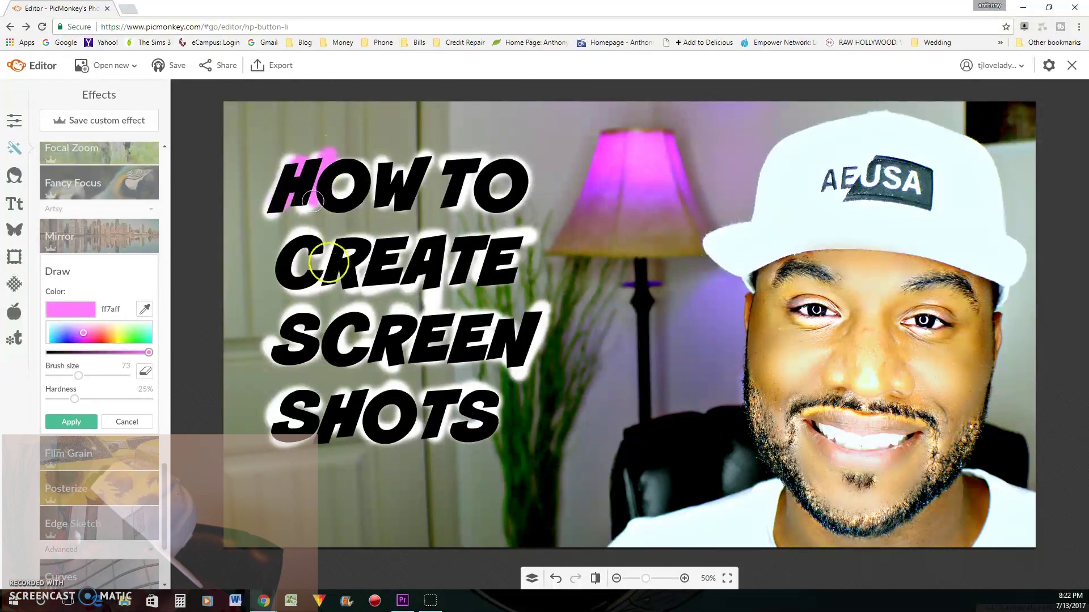
pyautogui.moveTo(305, 248)
pyautogui.mouseDown()
pyautogui.moveTo(278, 274)
pyautogui.moveTo(289, 296)
pyautogui.moveTo(323, 284)
pyautogui.moveTo(319, 327)
pyautogui.moveTo(296, 318)
pyautogui.moveTo(298, 333)
pyautogui.moveTo(326, 343)
pyautogui.mouseUp()
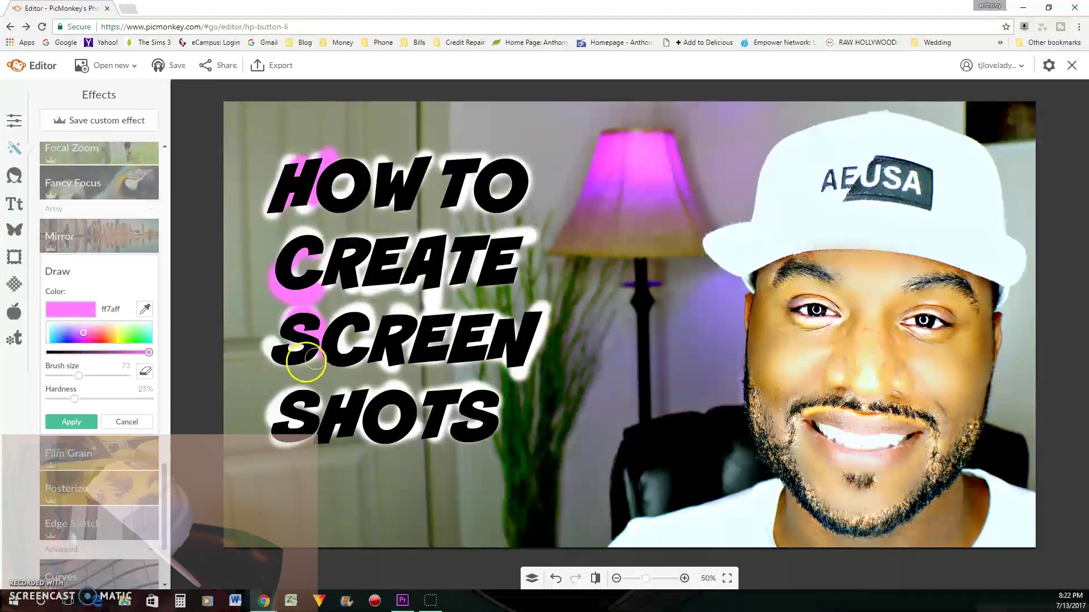
pyautogui.click(265, 358)
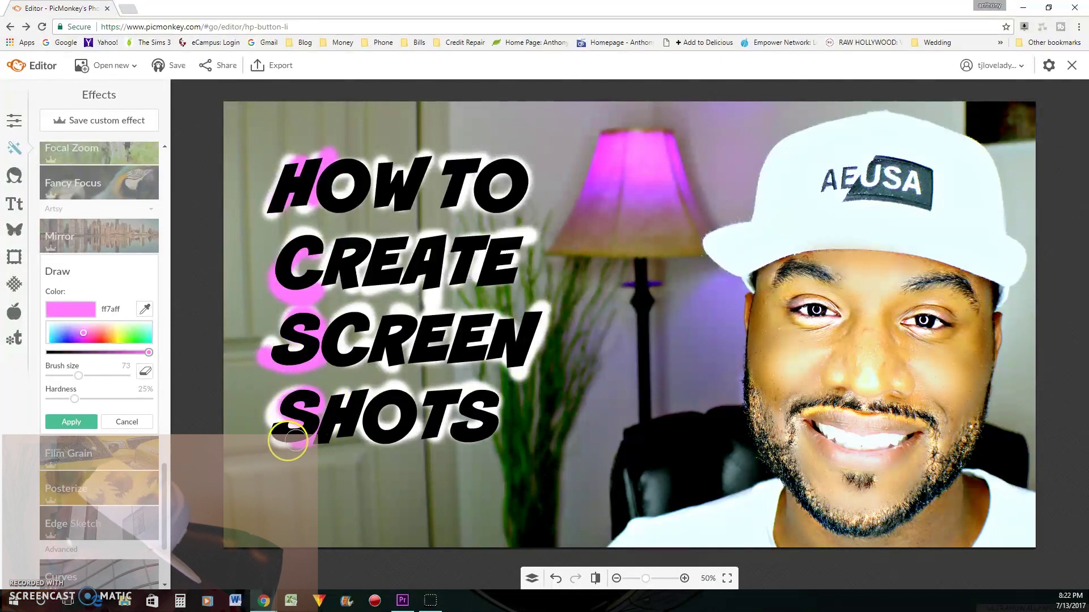
pyautogui.click(72, 422)
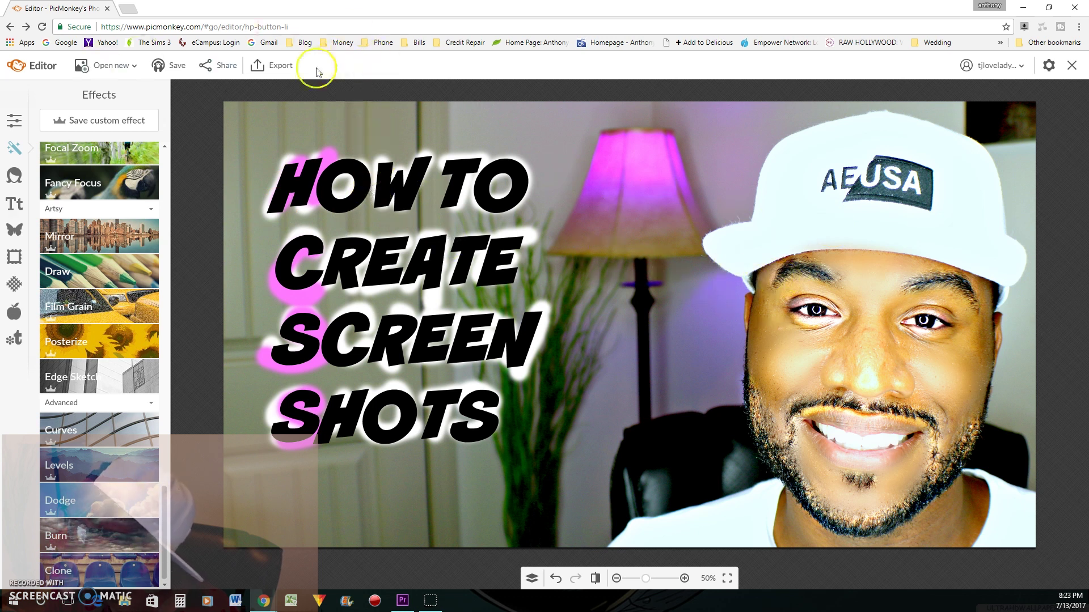
# Step: Export the finished picture to the computer as IMG_1818 in .jpg format at Pierce quality
pyautogui.click(277, 67)
pyautogui.click(66, 385)
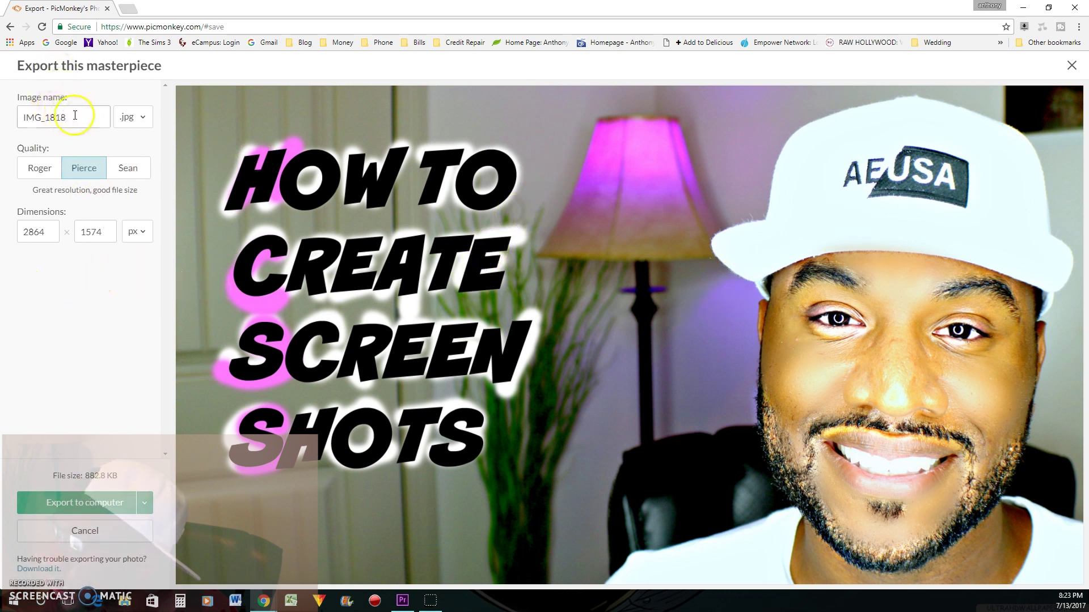
pyautogui.click(104, 516)
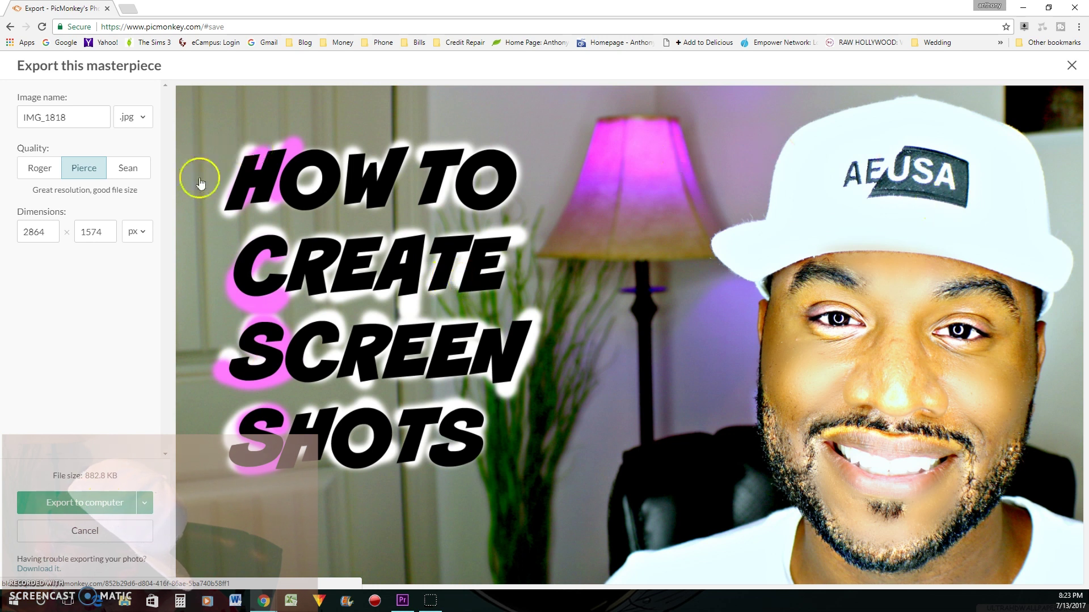
pyautogui.click(128, 8)
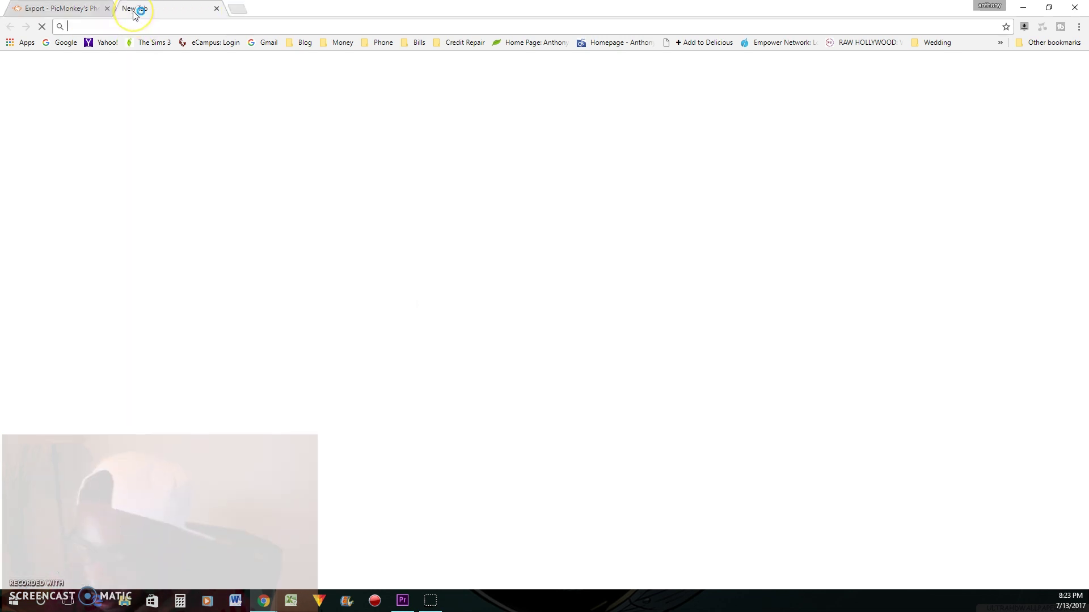
pyautogui.write('www.y')
pyautogui.press('Return')
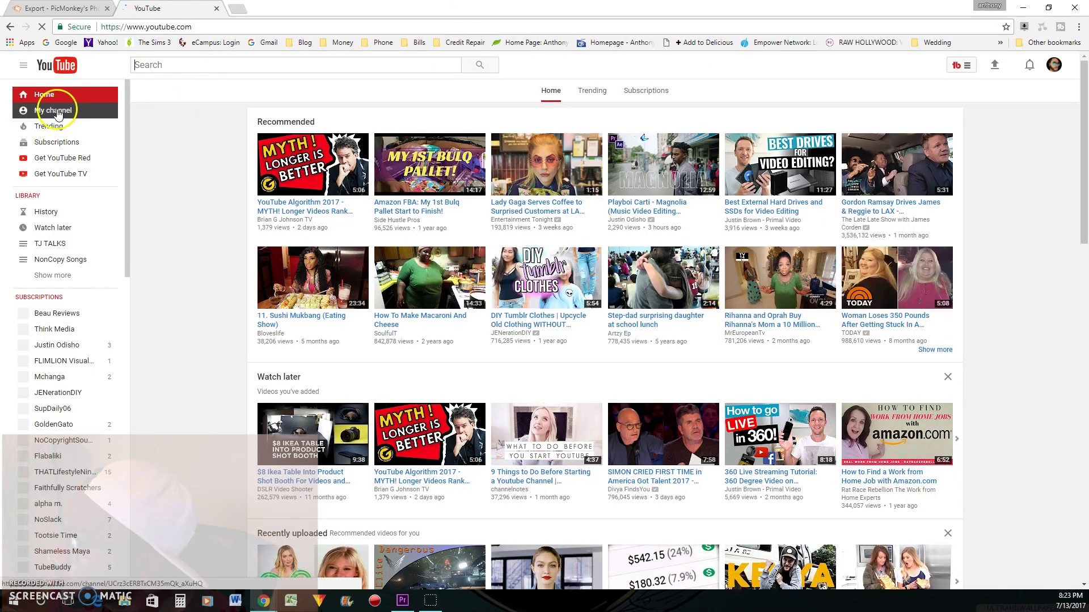
pyautogui.click(57, 113)
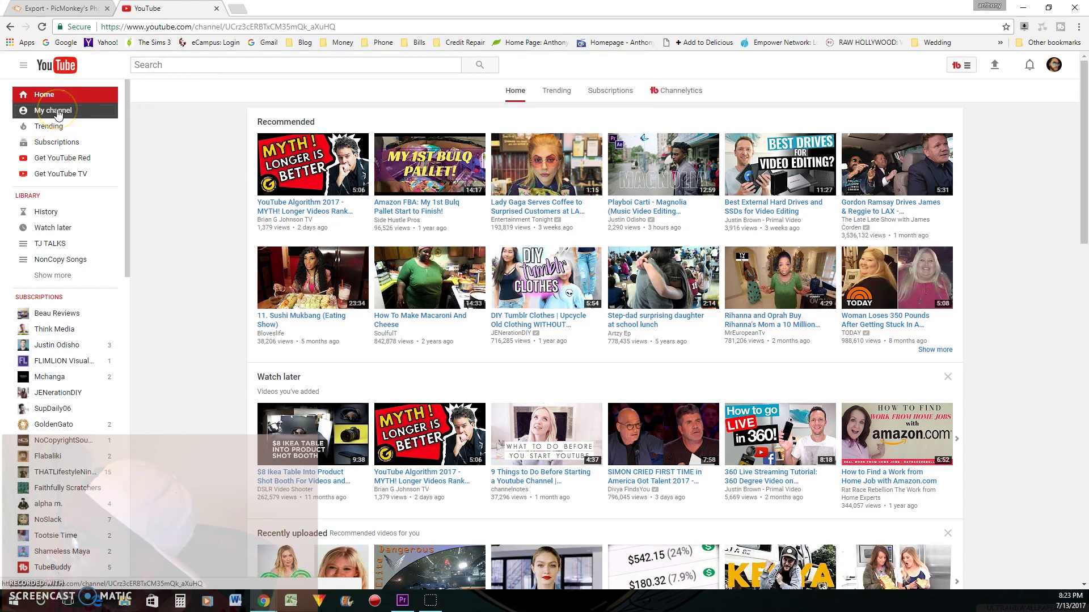
# Step: Examine the video thumbnails in the channel's Uploads, Popular uploads, FBA TRAINING and TJ TALKS sections, and return to the channel header
pyautogui.scroll(-4, 530, 215)
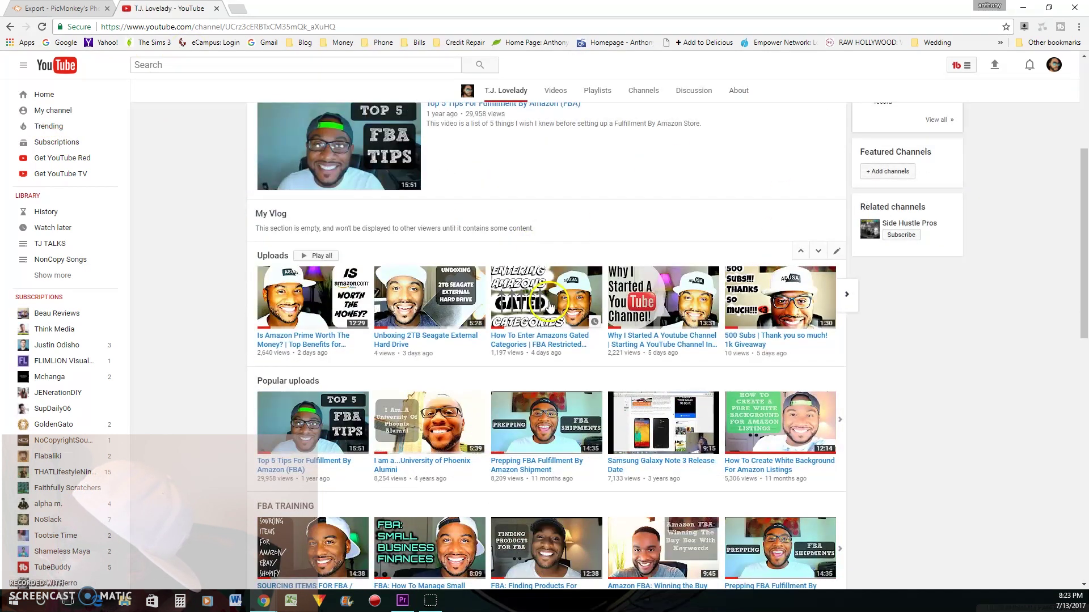
pyautogui.scroll(-3, 549, 305)
pyautogui.scroll(6, 438, 280)
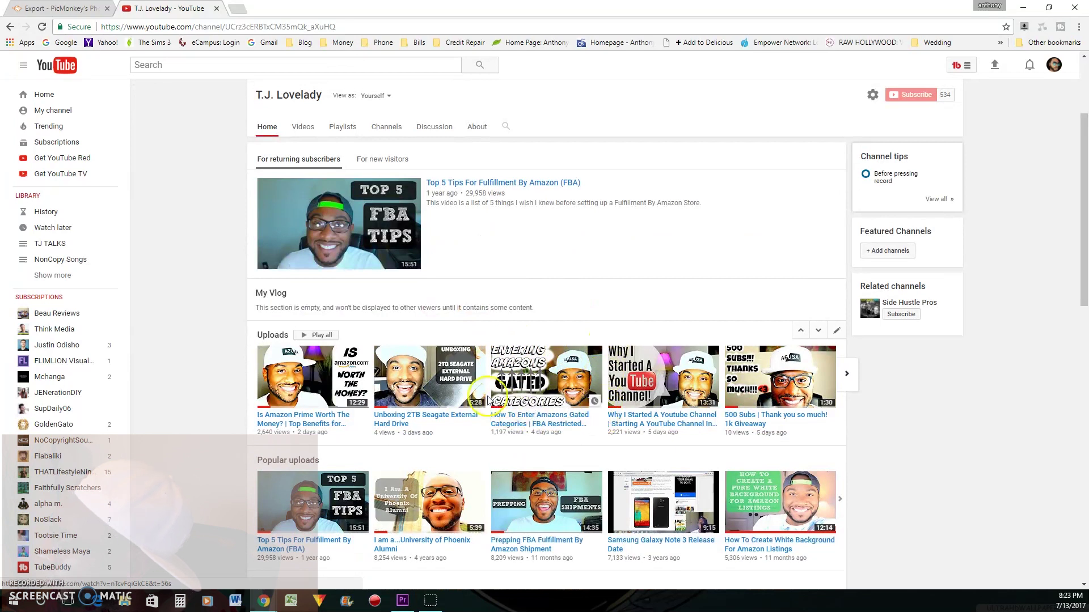
pyautogui.scroll(-2, 708, 375)
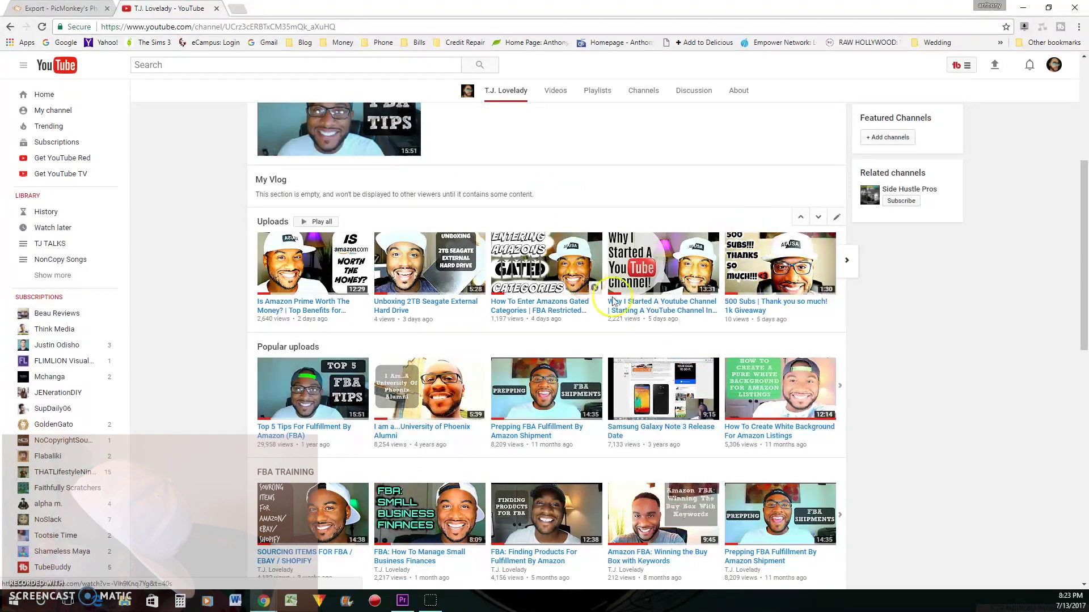
pyautogui.scroll(-3, 339, 374)
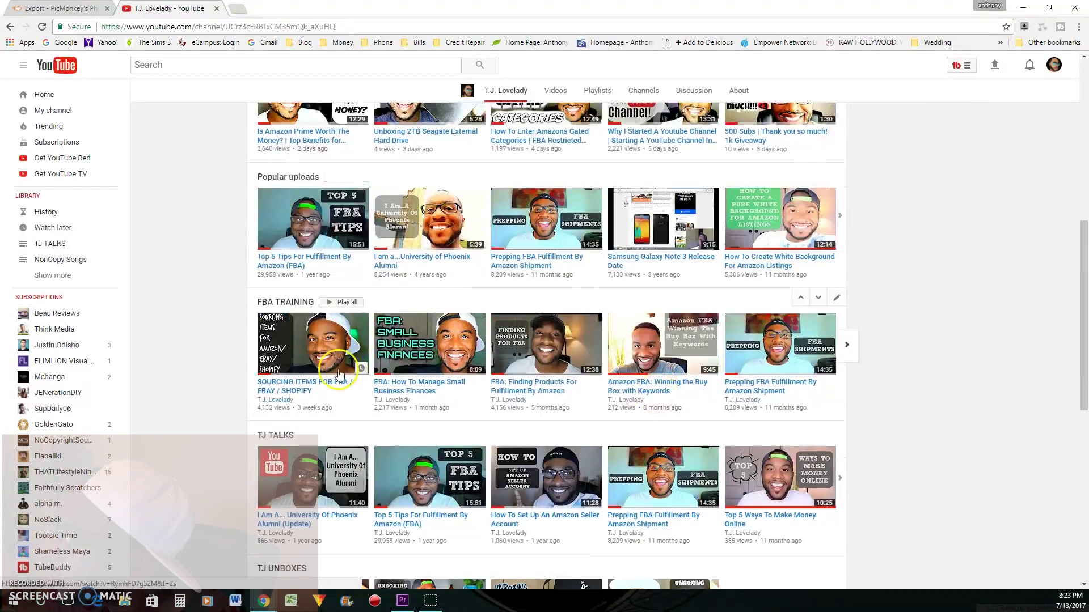
pyautogui.click(712, 369)
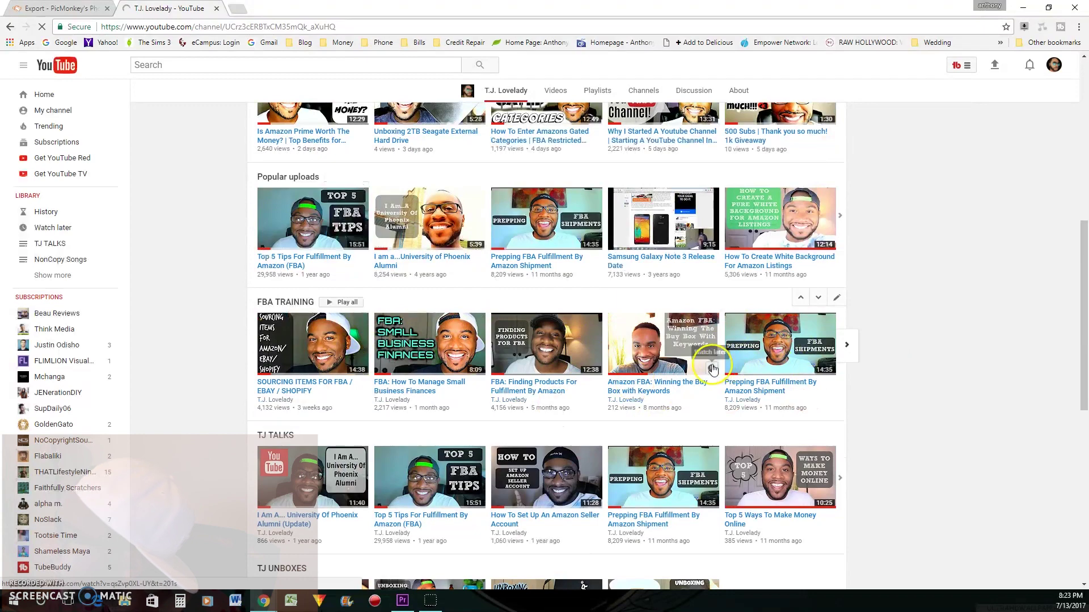
pyautogui.scroll(10, 711, 369)
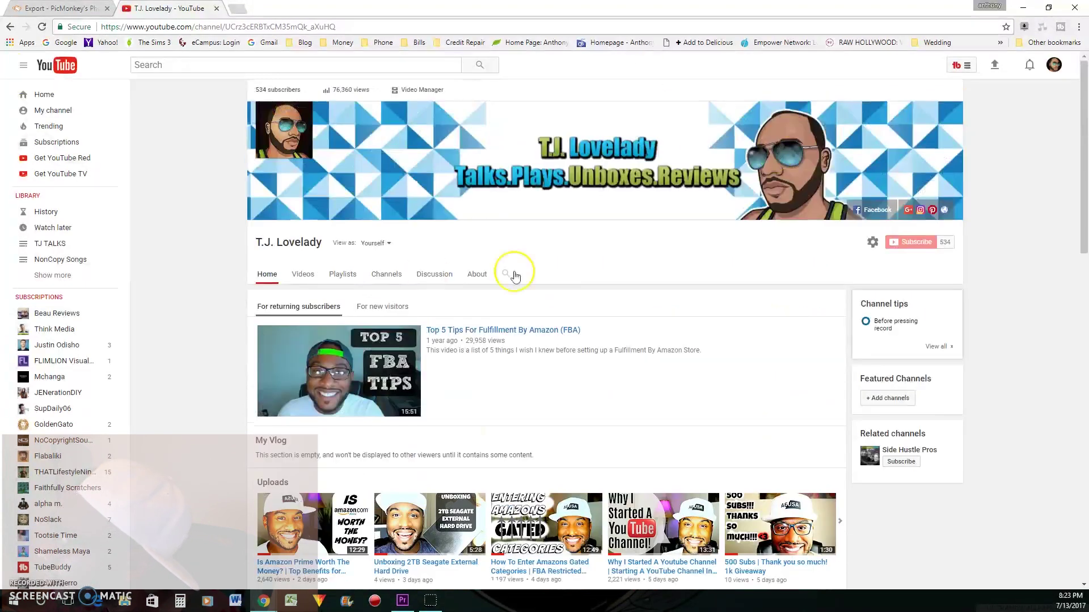